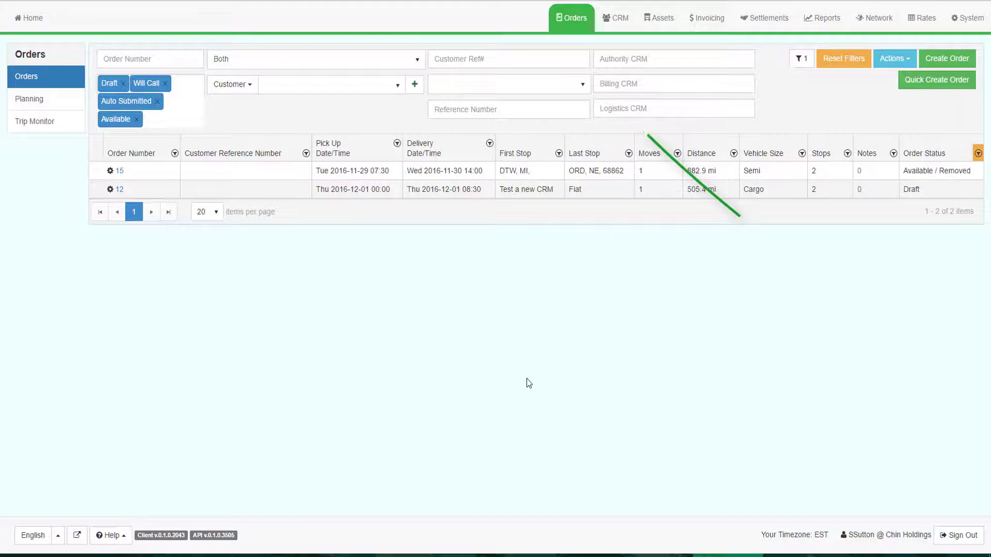
Start a quick order with pickup in Green Bay, WI on 2016-12-05 at a later time
{"action": "left_click", "coordinate": [931, 80]}
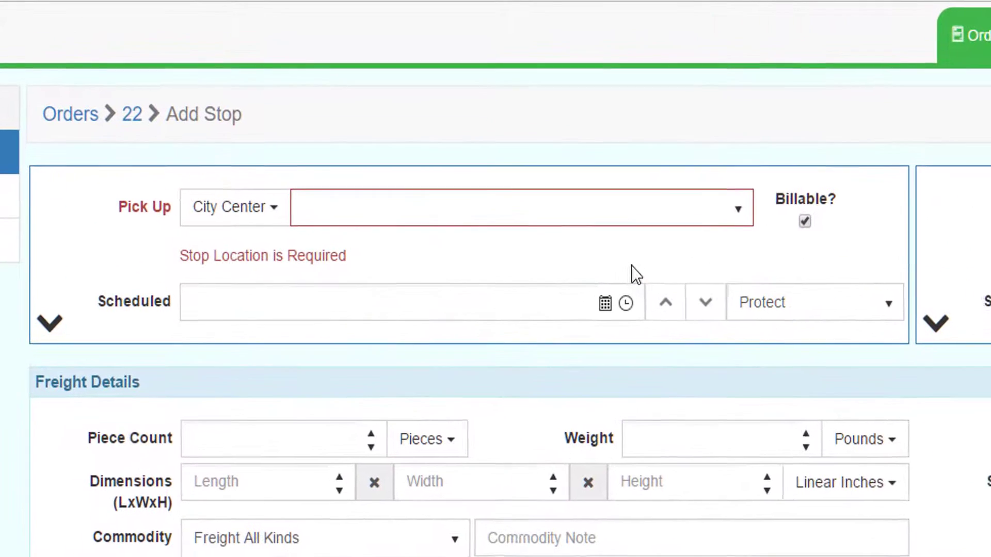
{"action": "left_click", "coordinate": [276, 120]}
{"action": "type", "text": "green bay, wi"}
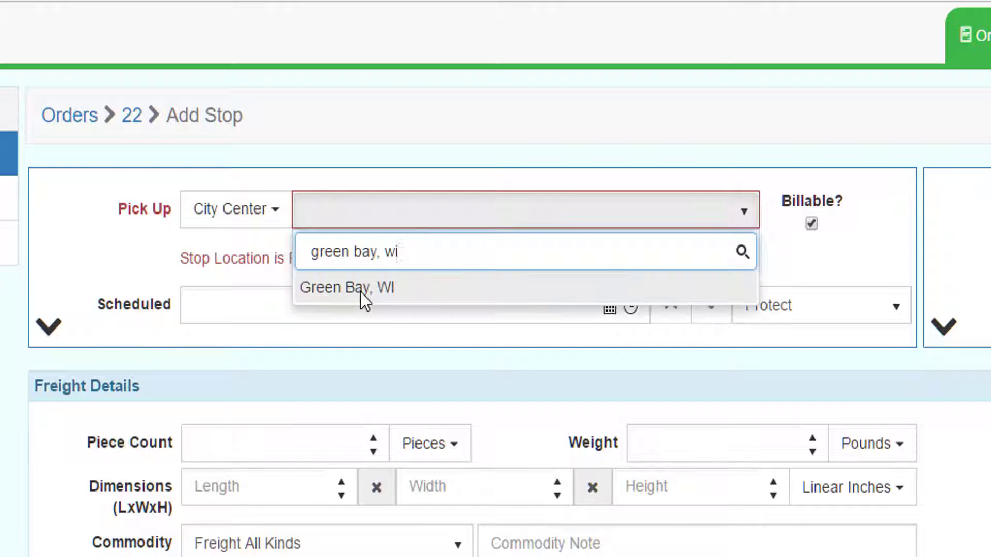
{"action": "left_click", "coordinate": [360, 287]}
{"action": "left_click", "coordinate": [609, 269]}
{"action": "left_click", "coordinate": [238, 533]}
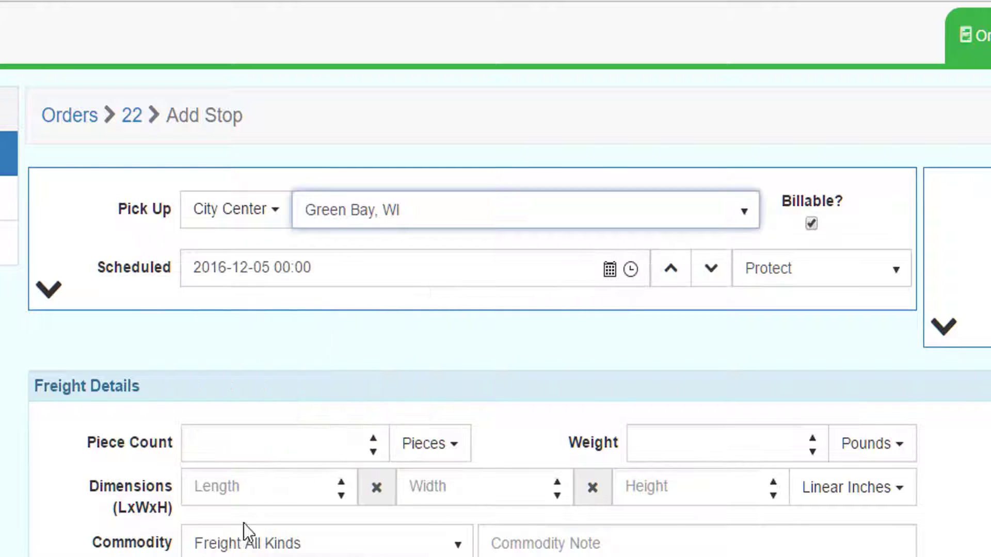
{"action": "left_click", "coordinate": [632, 273]}
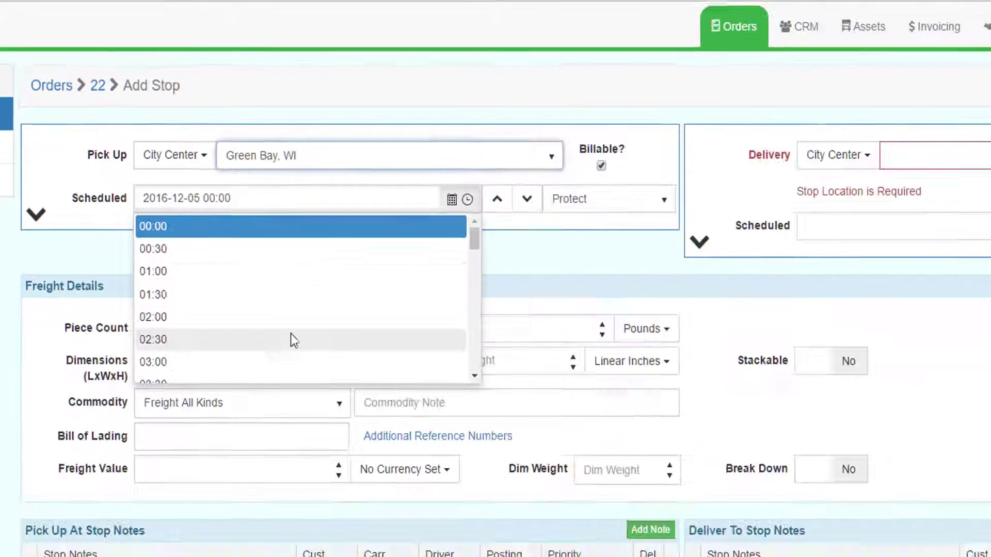
{"action": "scroll", "coordinate": [290, 339], "scroll_direction": "down", "scroll_amount": 5}
{"action": "left_click", "coordinate": [175, 329]}
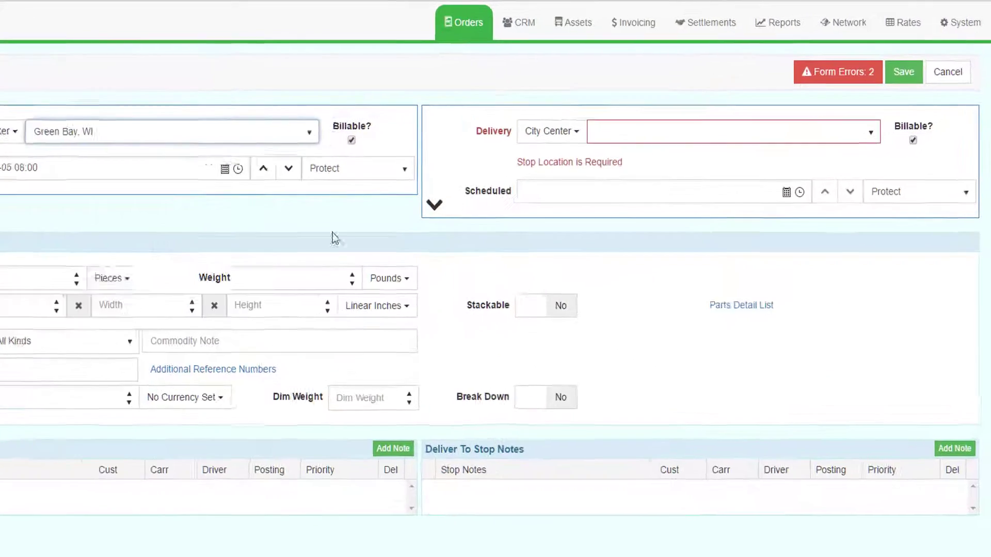
Set the delivery stop to Atlanta, GA
{"action": "left_click", "coordinate": [911, 162]}
{"action": "type", "text": "atlan"}
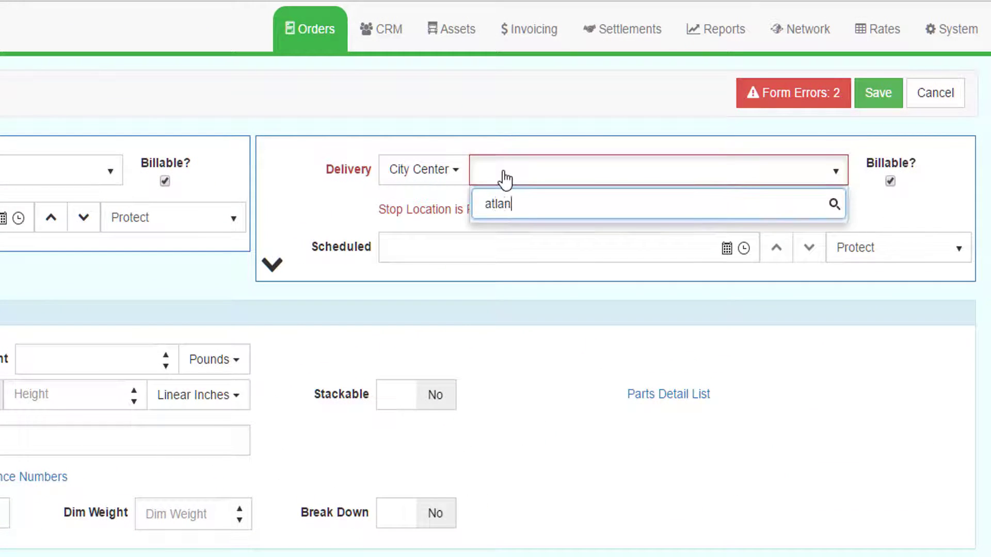
{"action": "type", "text": "ta, ga"}
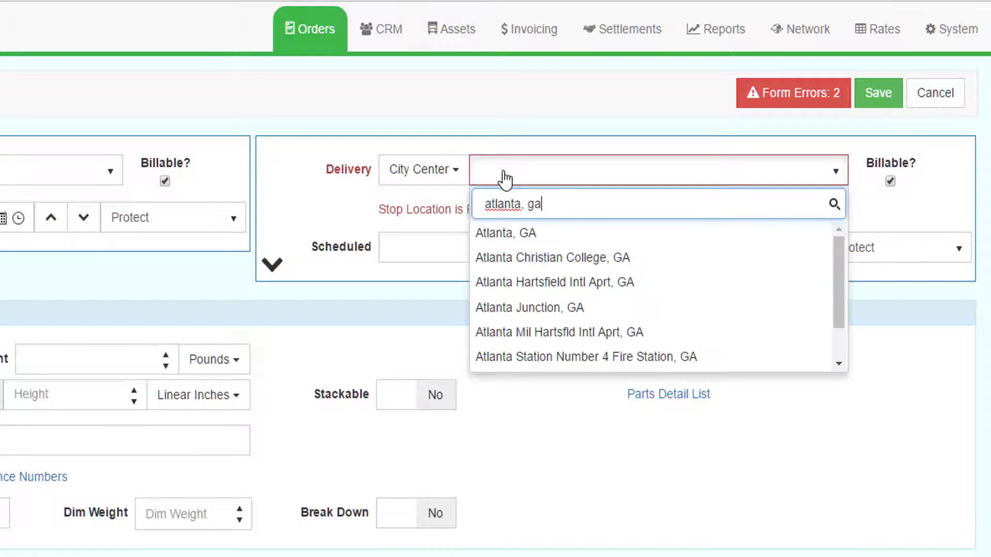
{"action": "left_click", "coordinate": [504, 233]}
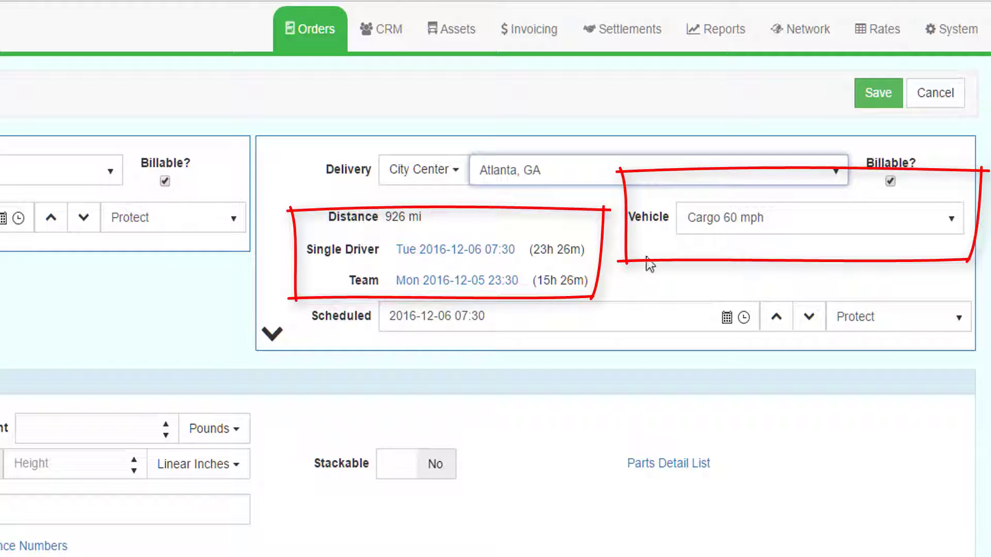
Pick the 5 Ton 50 mph (Dock High) vehicle, use the 03:00 team arrival, and save with 5 pieces, 9000 lbs
{"action": "left_click", "coordinate": [721, 224]}
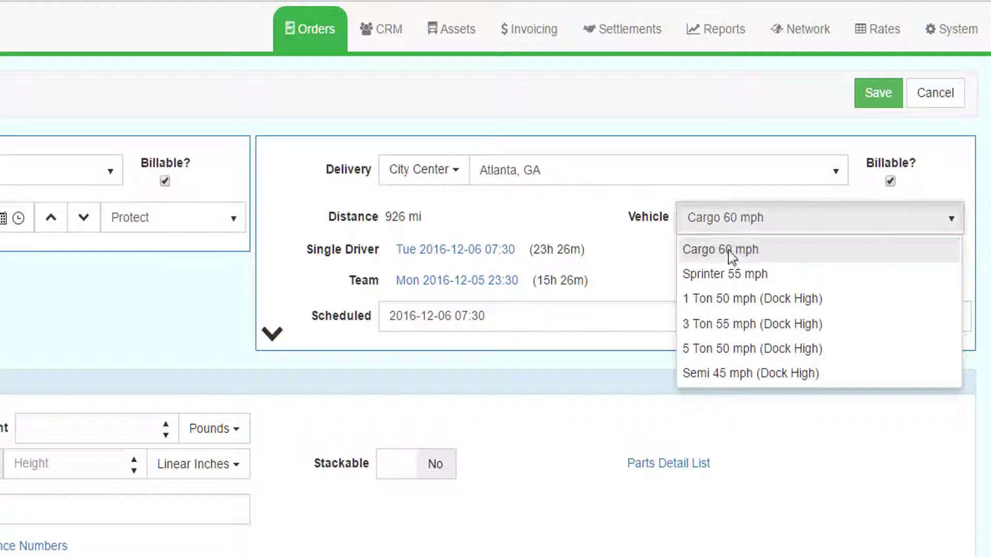
{"action": "left_click", "coordinate": [733, 348]}
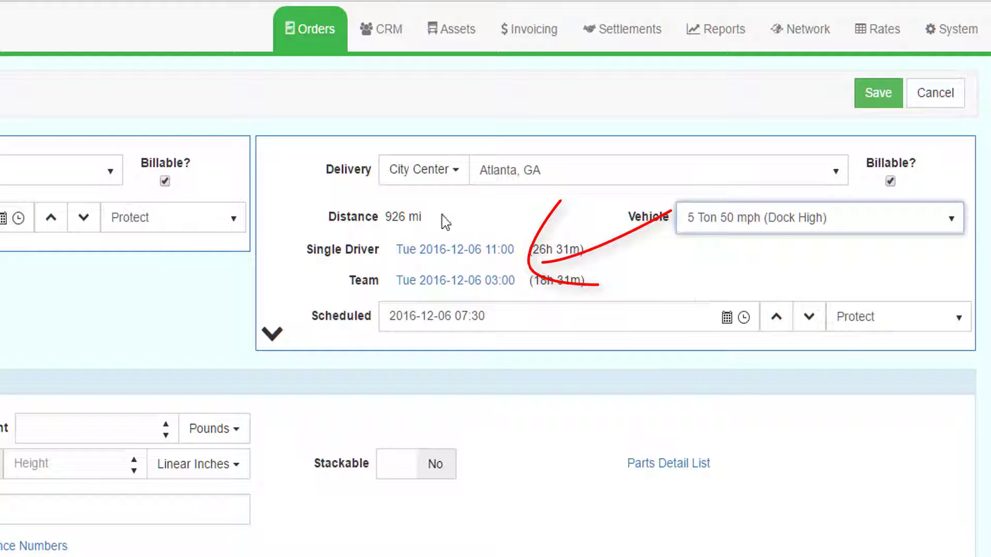
{"action": "left_click", "coordinate": [480, 282]}
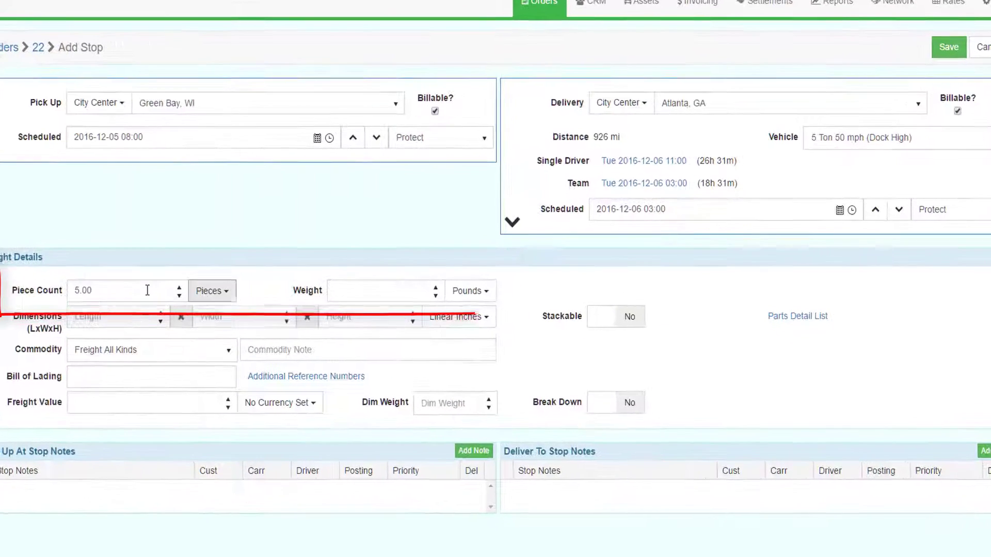
{"action": "key", "text": "Tab"}
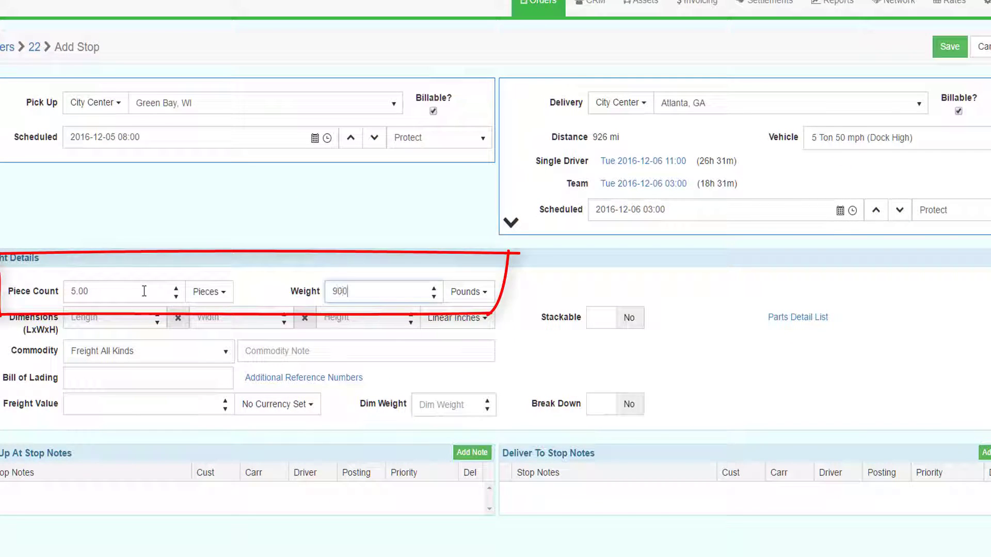
{"action": "left_click", "coordinate": [965, 46]}
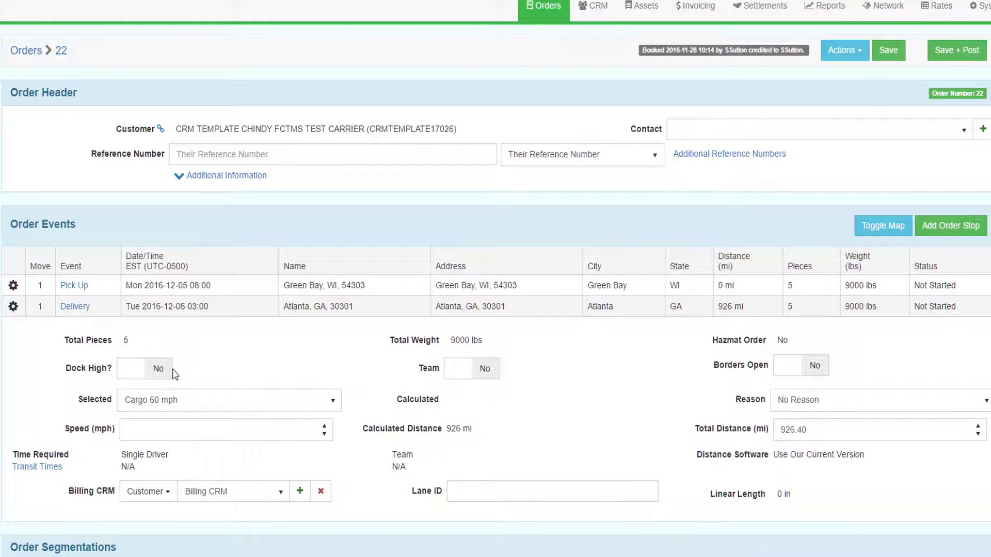
Mark order 22 dock-high and team-driven with a 5 Ton 50 mph vehicle and reference 6588, then Save + Post
{"action": "left_click", "coordinate": [160, 370]}
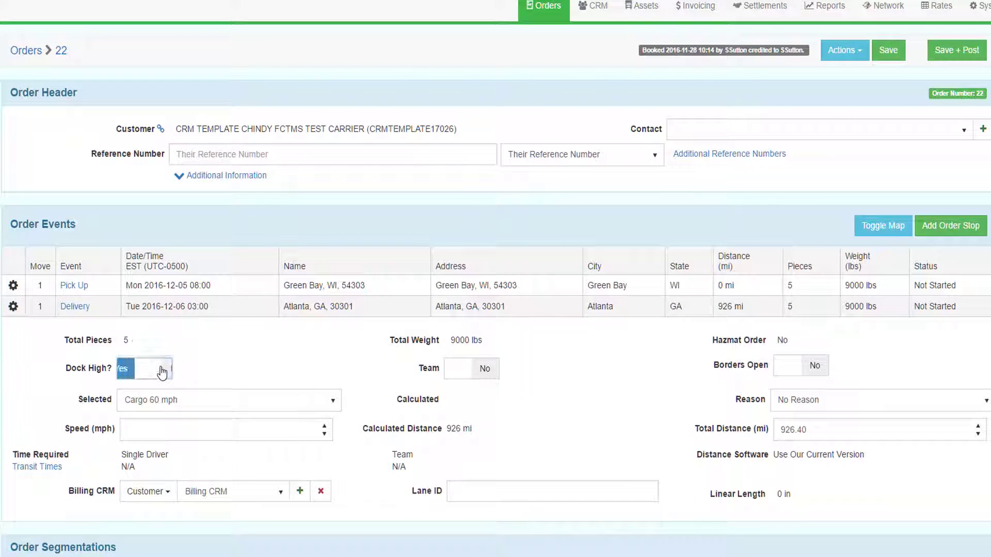
{"action": "left_click", "coordinate": [492, 369]}
{"action": "left_click", "coordinate": [227, 400]}
{"action": "left_click", "coordinate": [203, 493]}
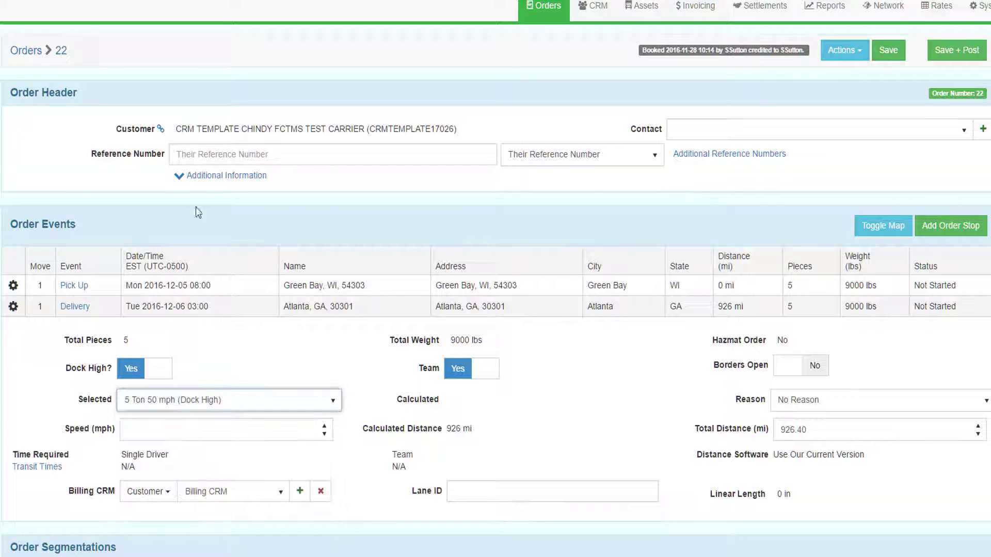
{"action": "left_click", "coordinate": [204, 153]}
{"action": "type", "text": "66"}
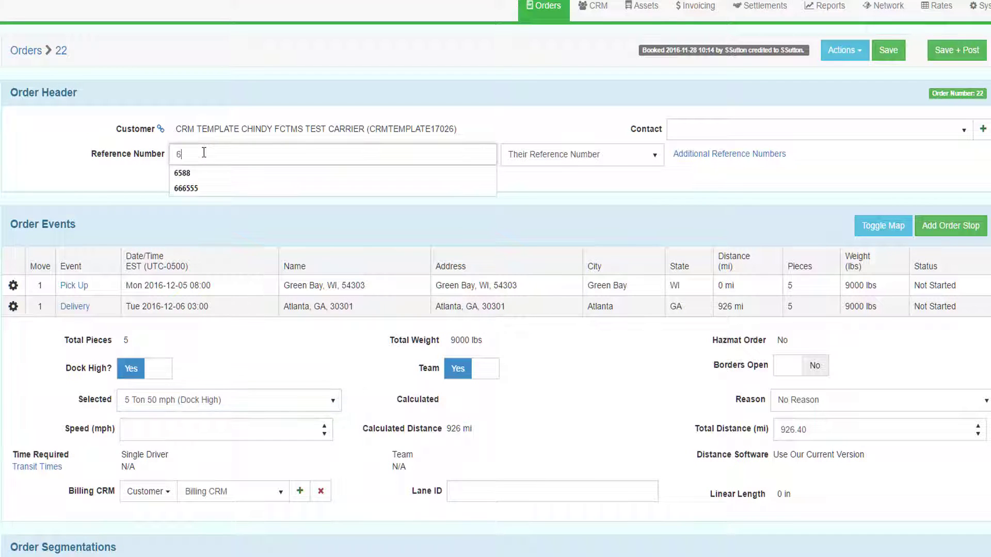
{"action": "left_click", "coordinate": [955, 49]}
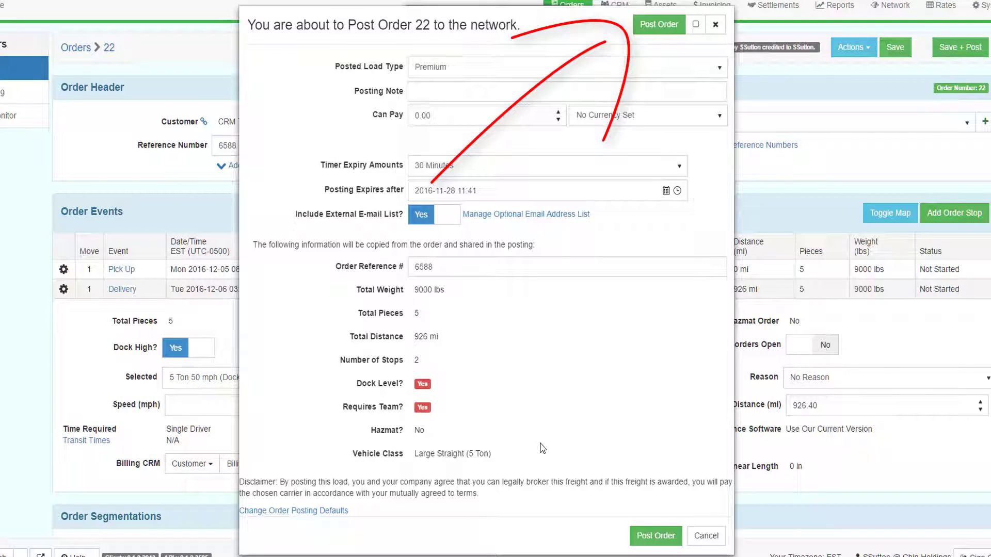
Post order 22 to the load network and acknowledge the Saved confirmation
{"action": "left_click", "coordinate": [646, 26]}
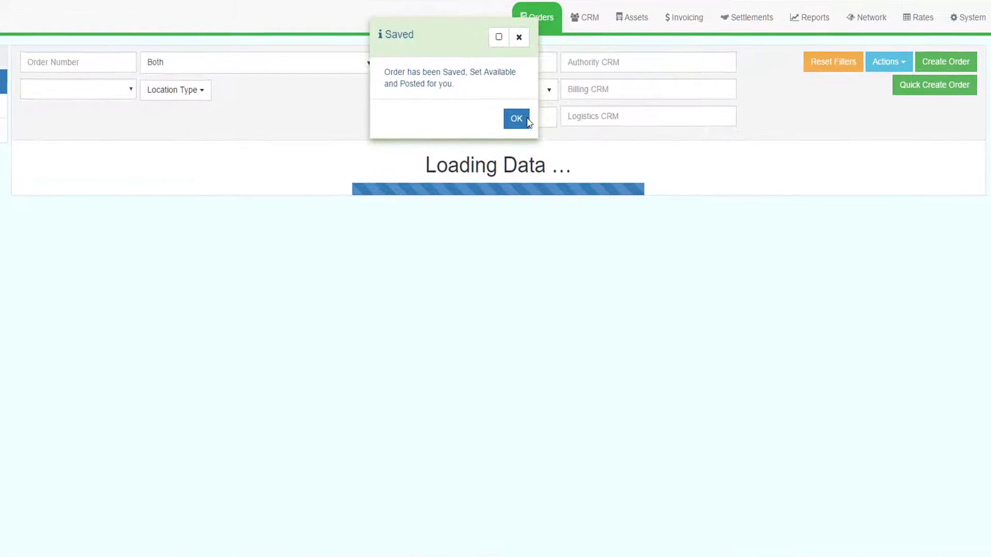
{"action": "left_click", "coordinate": [516, 118]}
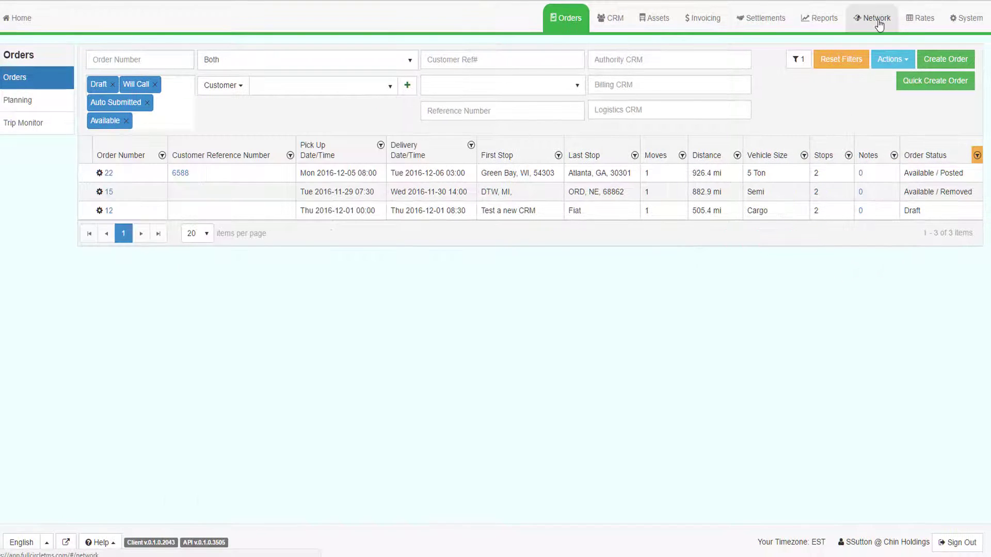
View order 22's posted details on the Network Load Board, then return to the orders list
{"action": "left_click", "coordinate": [877, 20]}
{"action": "left_click", "coordinate": [23, 80]}
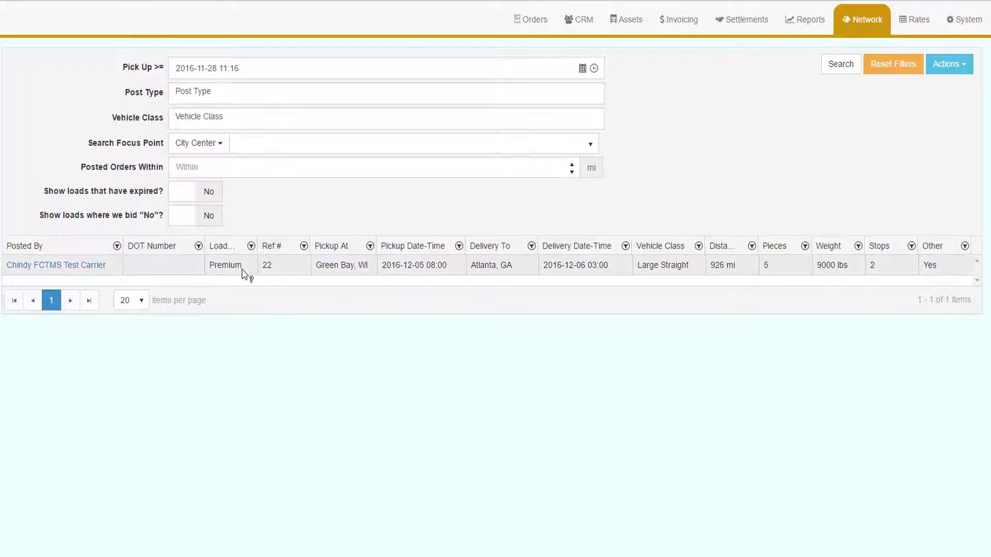
{"action": "mouse_move", "coordinate": [302, 271]}
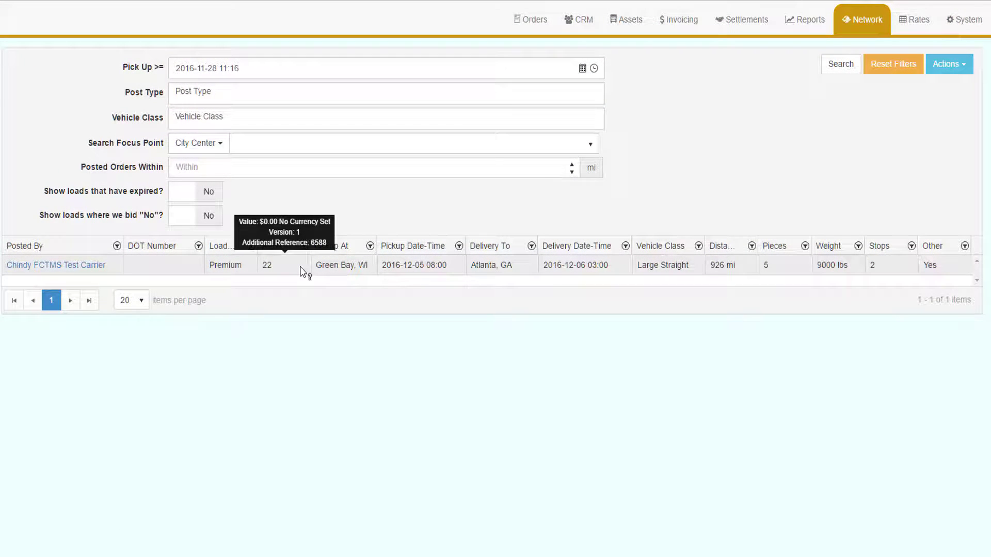
{"action": "double_click", "coordinate": [302, 271]}
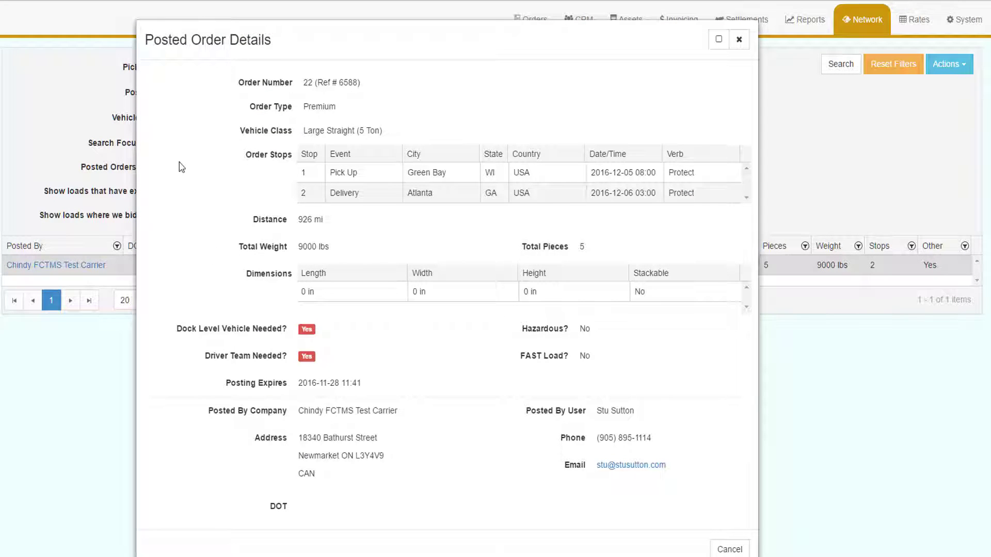
{"action": "triple_click", "coordinate": [206, 355]}
{"action": "left_click", "coordinate": [226, 444]}
{"action": "left_click", "coordinate": [739, 39]}
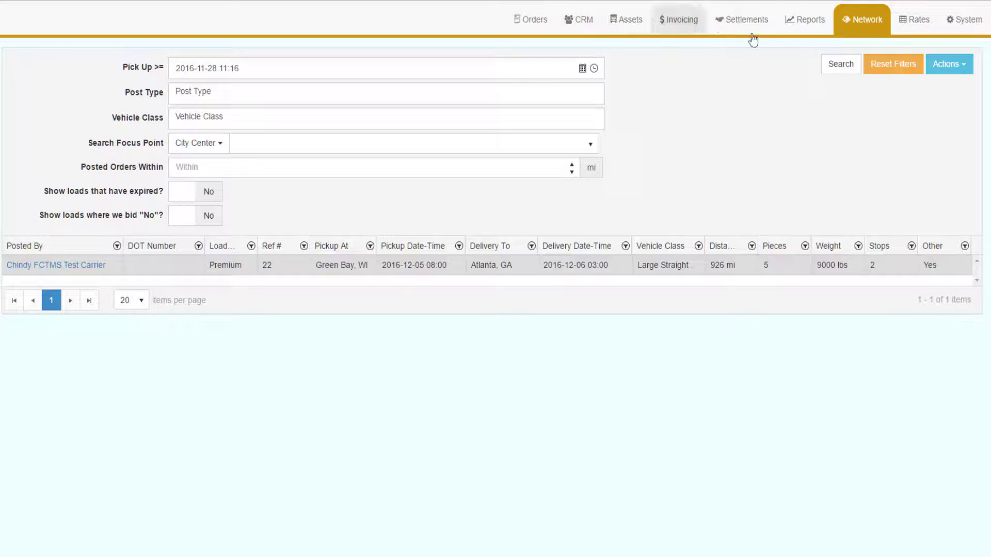
{"action": "left_click", "coordinate": [531, 19]}
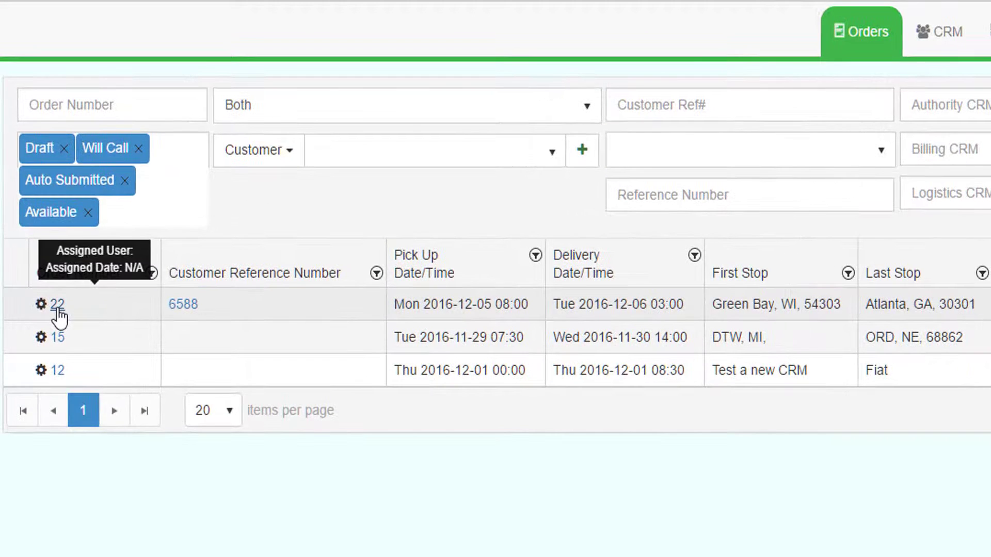
{"action": "left_click", "coordinate": [35, 191]}
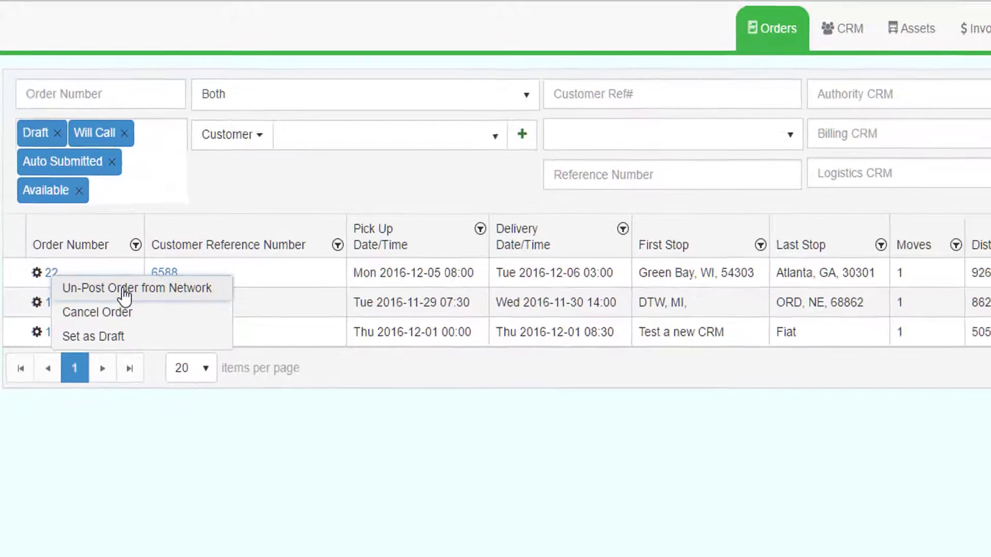
{"action": "left_click", "coordinate": [137, 323]}
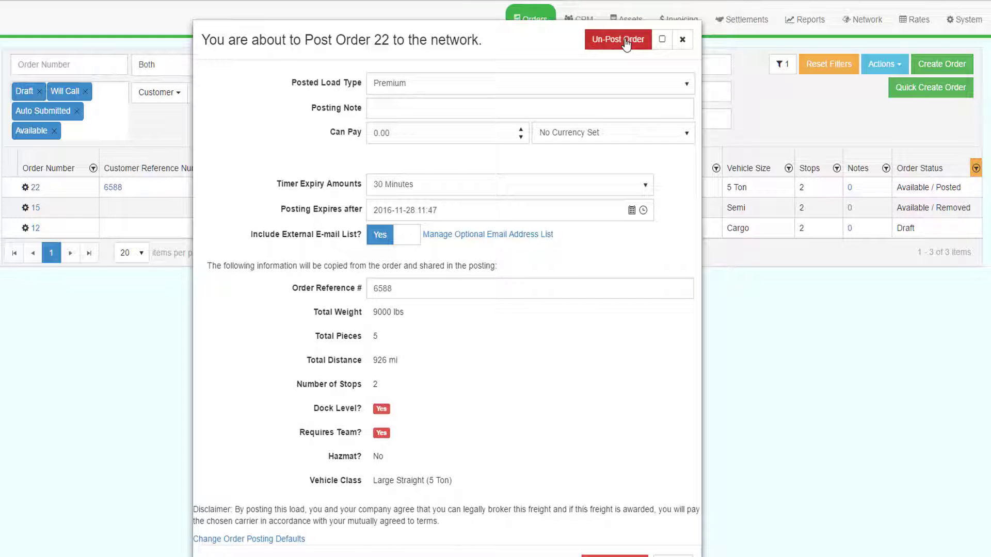
{"action": "left_click", "coordinate": [626, 44]}
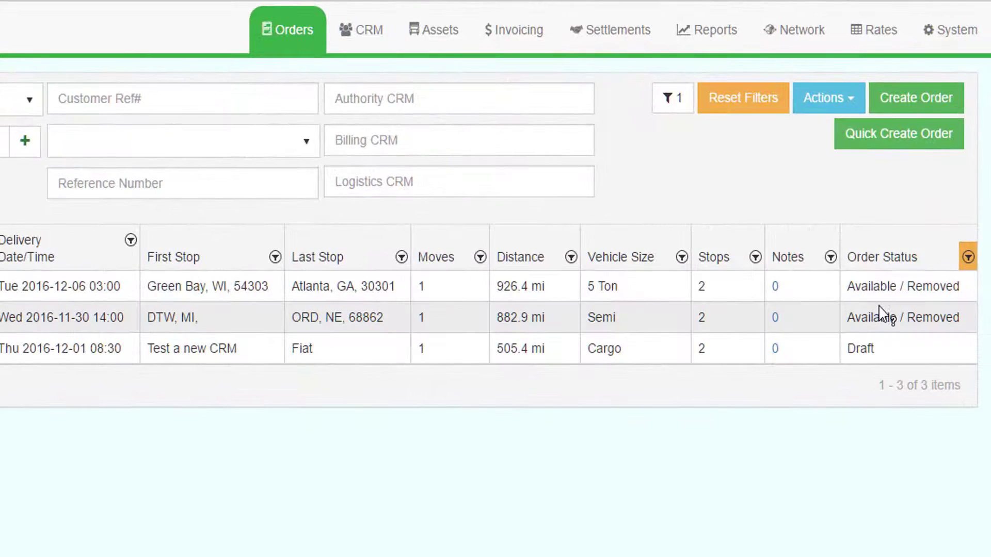
{"action": "mouse_move", "coordinate": [910, 258]}
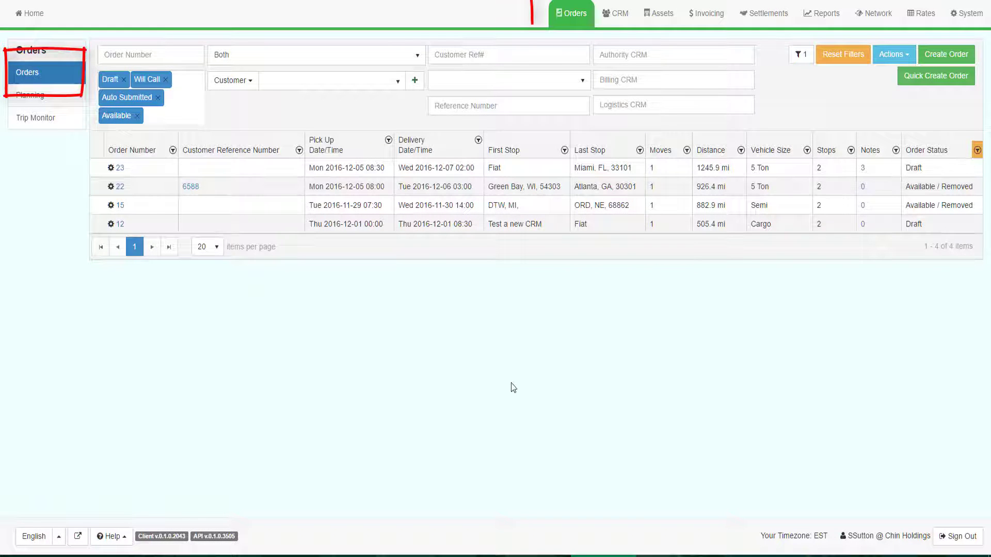
Start a quick order and set the pick-up to the customer Fiat
{"action": "left_click", "coordinate": [916, 82]}
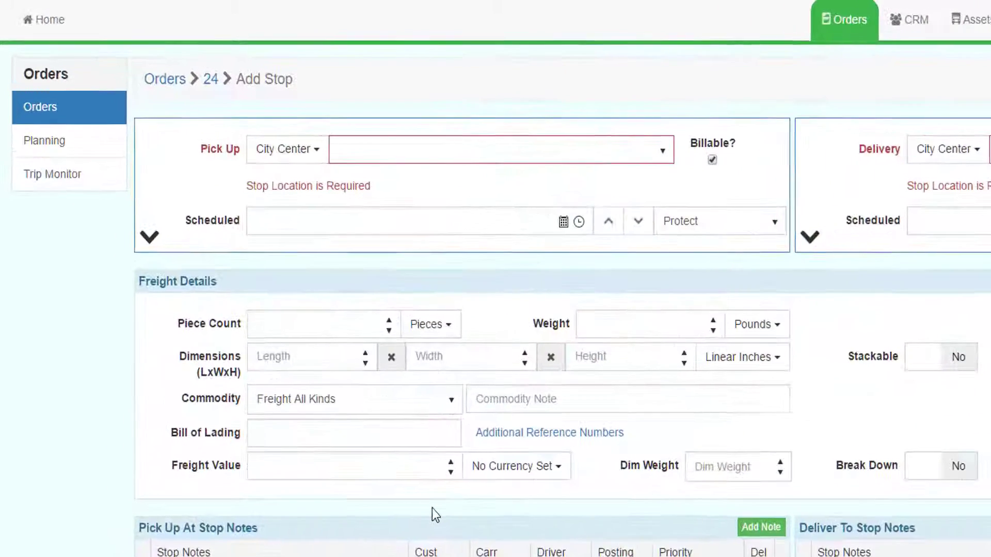
{"action": "left_click", "coordinate": [219, 113]}
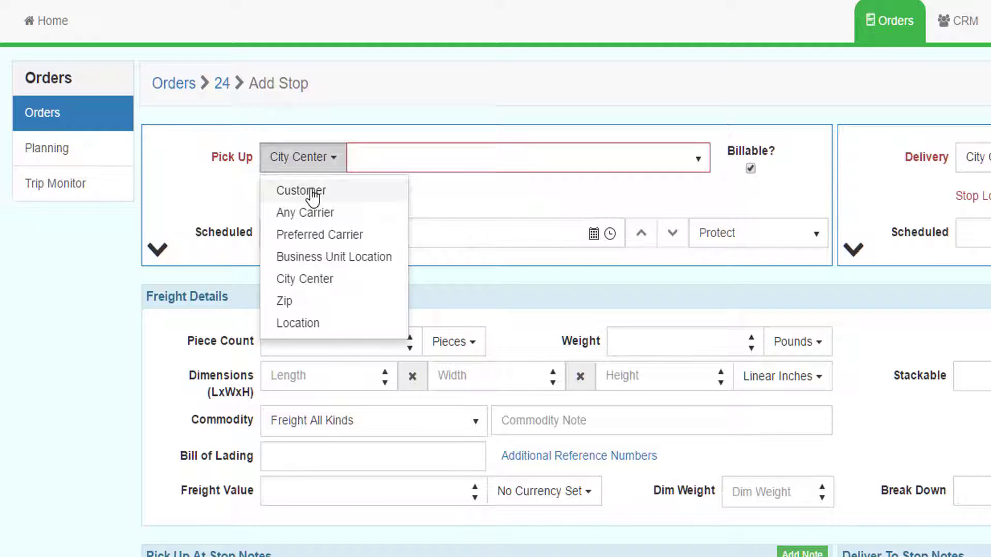
{"action": "left_click", "coordinate": [312, 191]}
{"action": "left_click", "coordinate": [360, 166]}
{"action": "type", "text": "fi"}
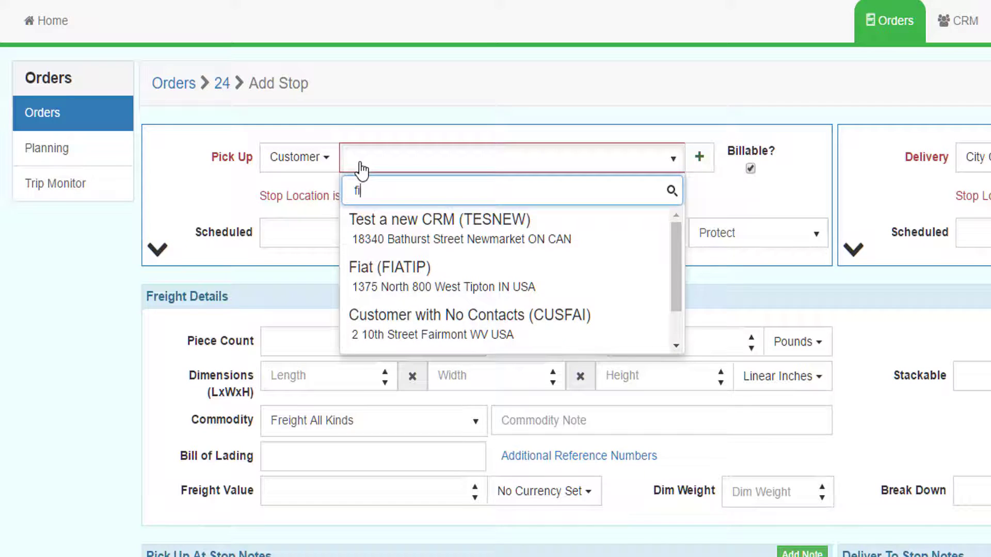
{"action": "type", "text": "at"}
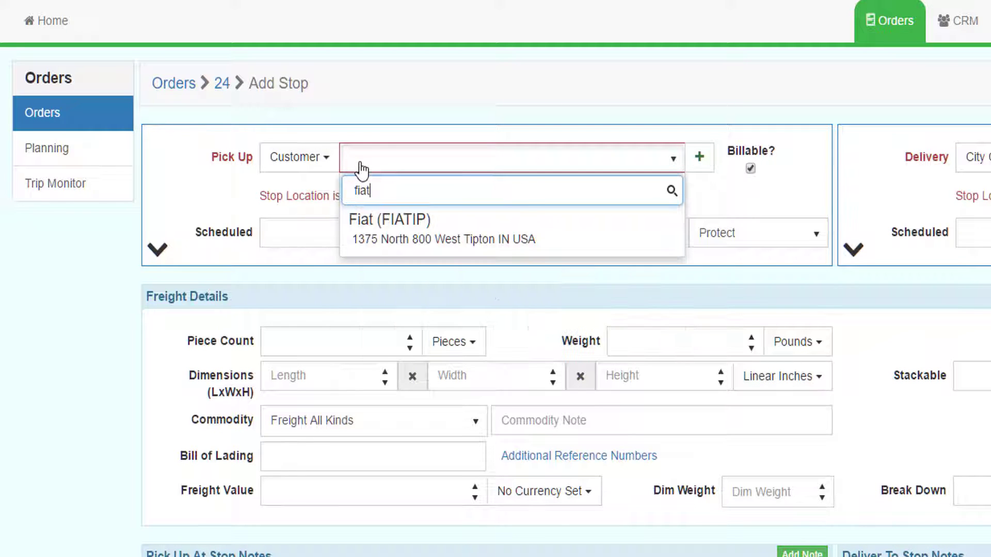
{"action": "key", "text": "Return"}
Try carrier pick-up types: Abc Carrier Llc, then preferred carrier C & M Transport Inc
{"action": "left_click", "coordinate": [304, 166]}
{"action": "left_click", "coordinate": [291, 210]}
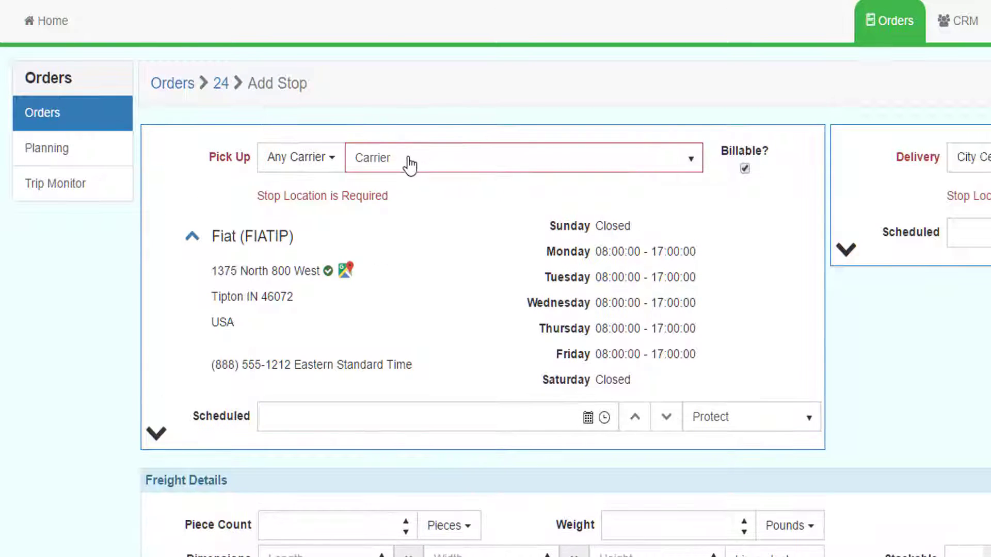
{"action": "left_click", "coordinate": [408, 166]}
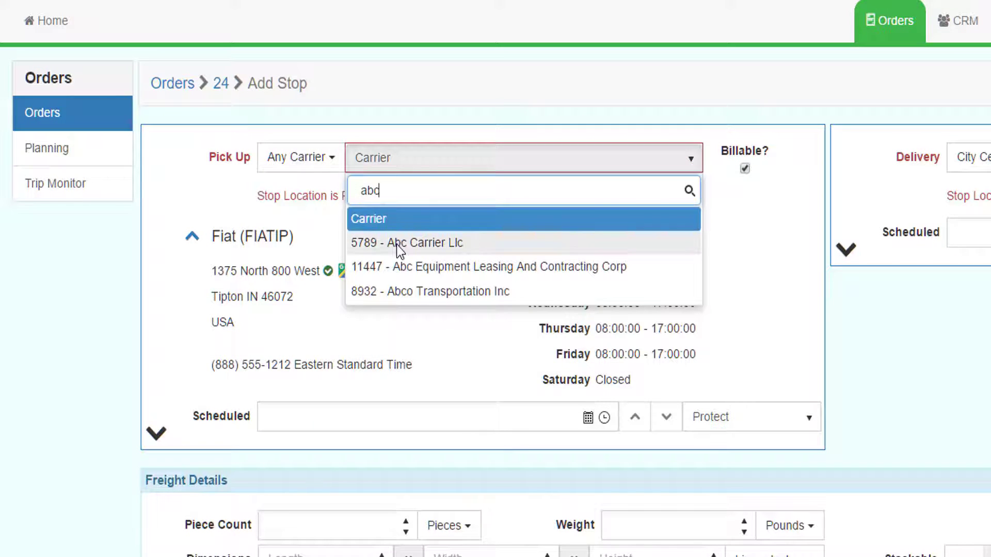
{"action": "left_click", "coordinate": [295, 141]}
{"action": "left_click", "coordinate": [296, 157]}
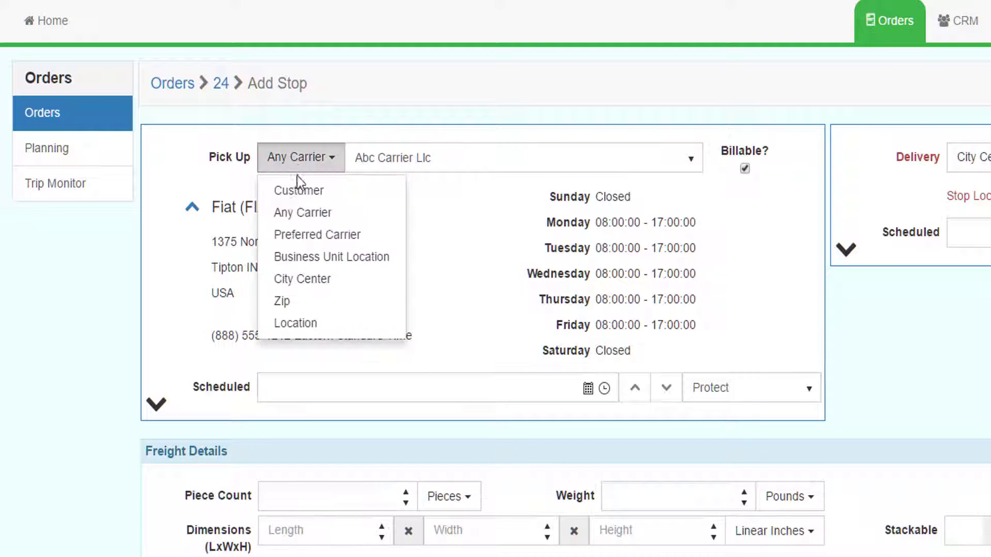
{"action": "left_click", "coordinate": [290, 233]}
{"action": "left_click", "coordinate": [409, 166]}
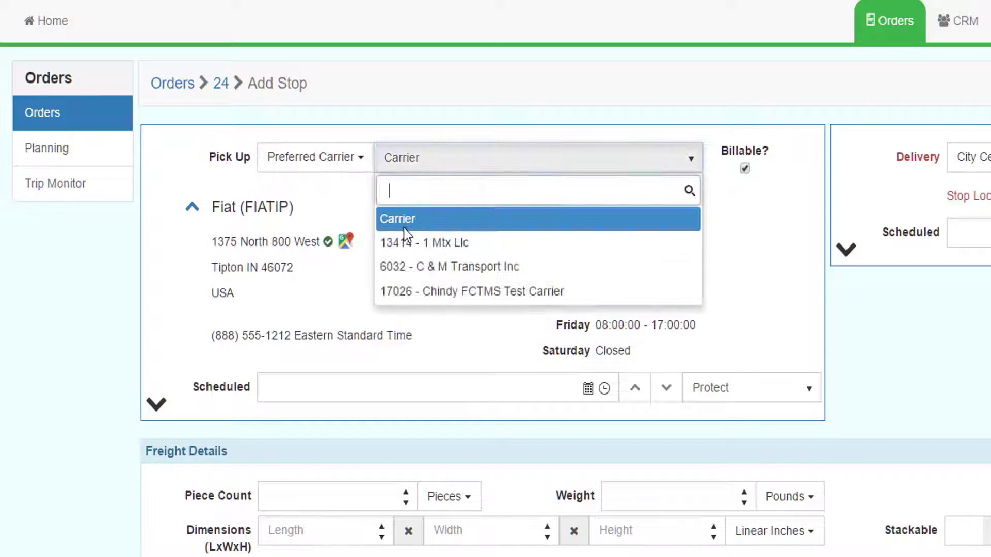
{"action": "left_click", "coordinate": [401, 268]}
Try a business unit pick-up (test carrier unit), then city center Atlanta, GA
{"action": "left_click", "coordinate": [331, 167]}
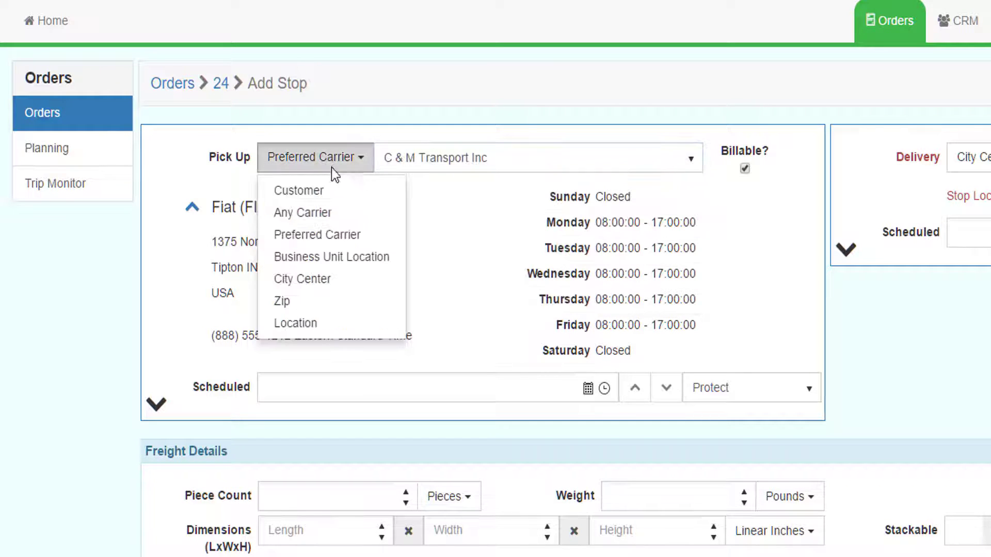
{"action": "left_click", "coordinate": [310, 257]}
{"action": "left_click", "coordinate": [457, 168]}
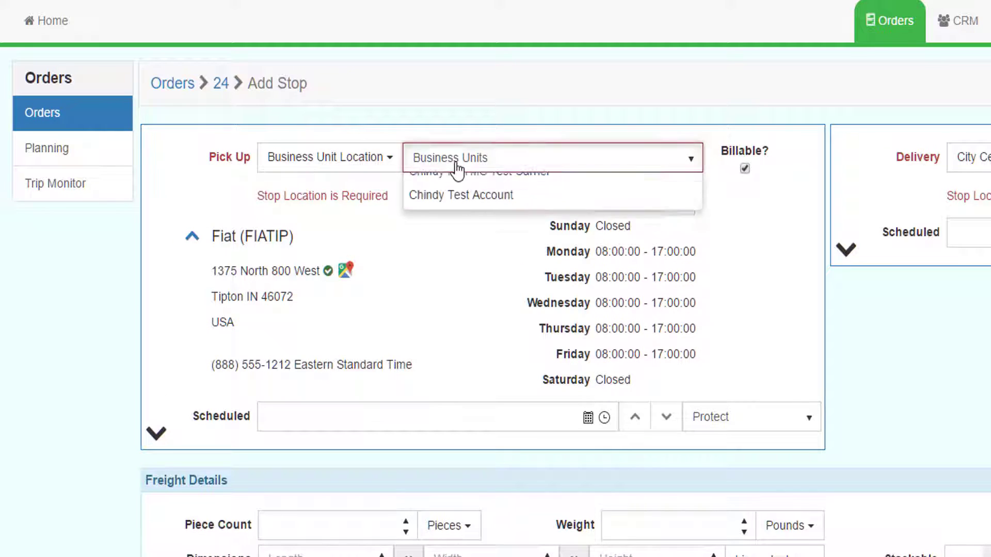
{"action": "left_click", "coordinate": [441, 220]}
{"action": "left_click", "coordinate": [351, 166]}
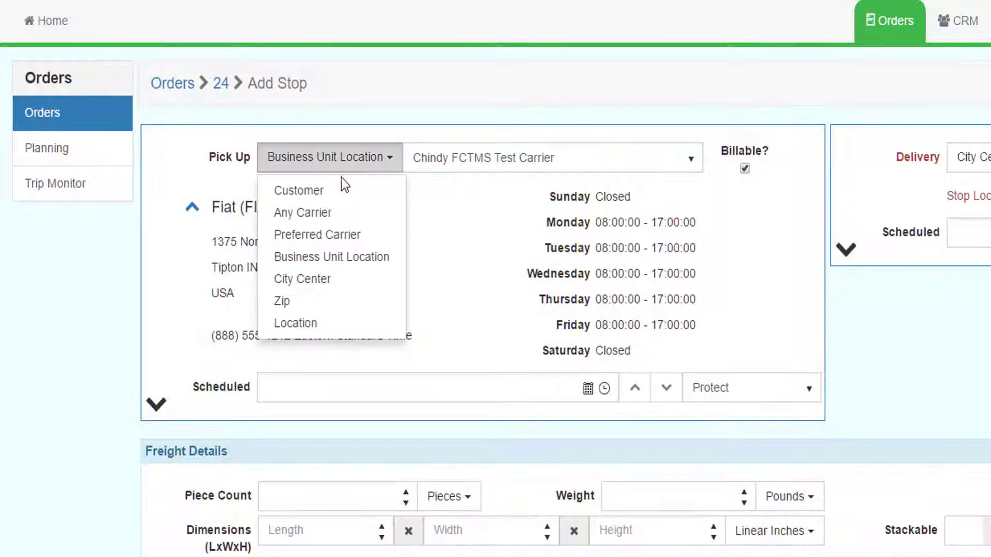
{"action": "left_click", "coordinate": [304, 279]}
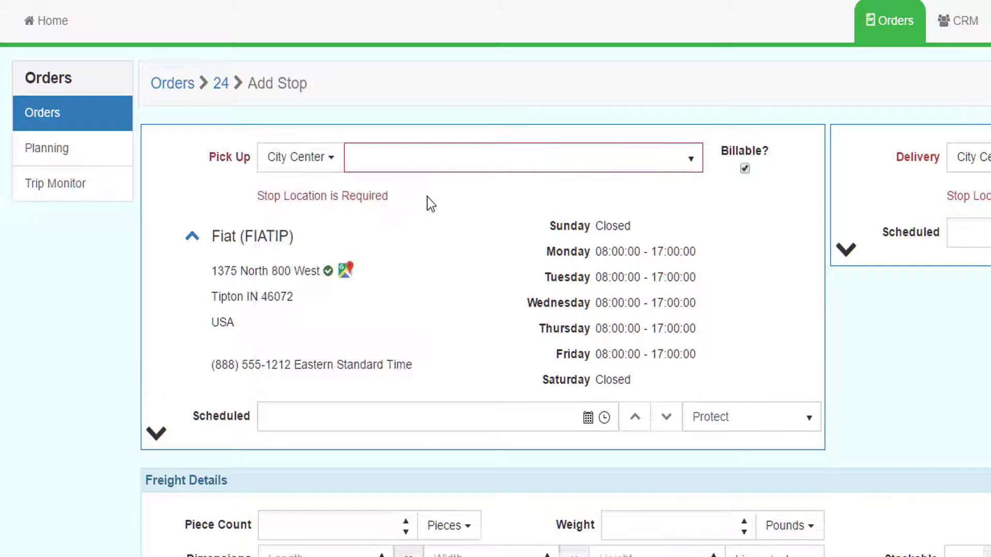
{"action": "left_click", "coordinate": [416, 168]}
{"action": "type", "text": "atlanta, ga"}
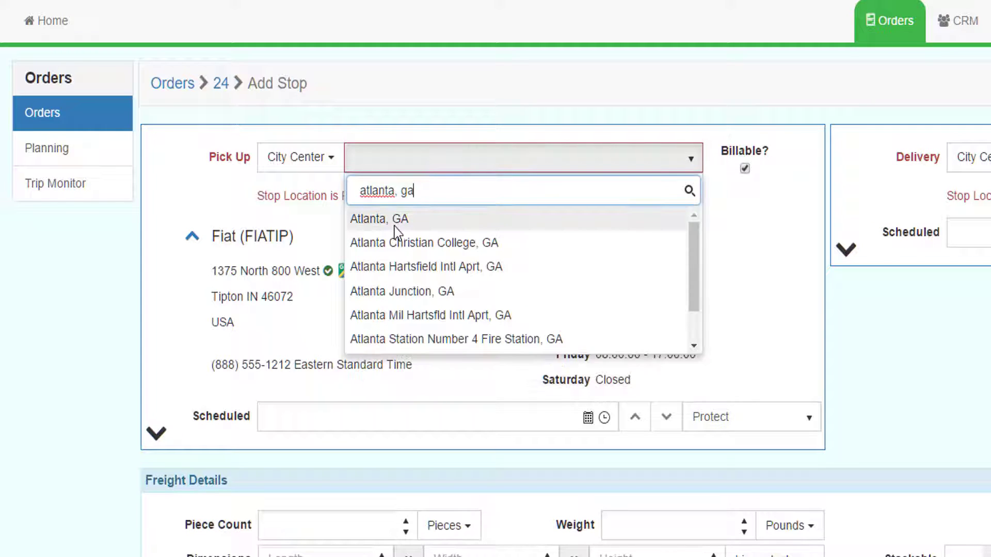
{"action": "left_click", "coordinate": [394, 222]}
Try zip code 48180 (Taylor, MI), then search the address '100 wall'
{"action": "left_click", "coordinate": [307, 160]}
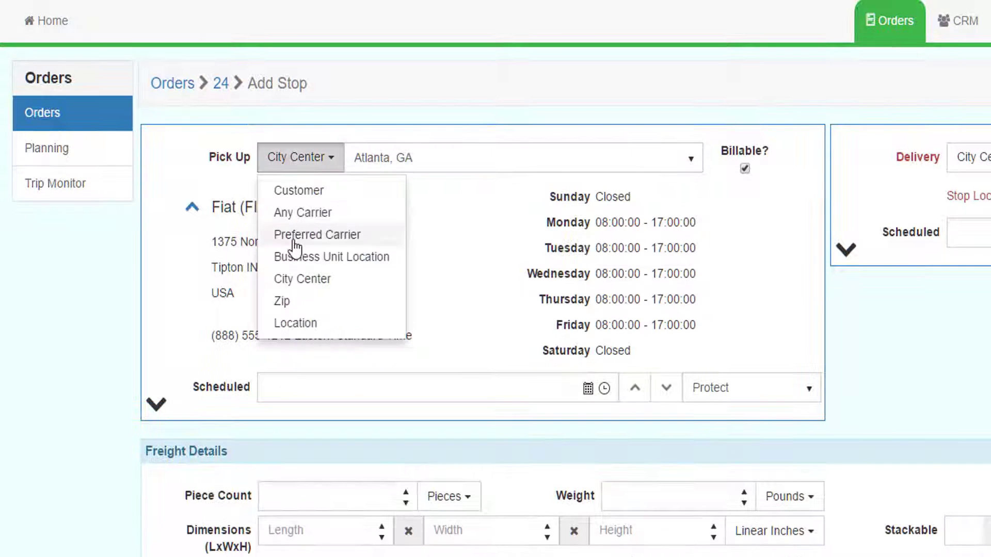
{"action": "left_click", "coordinate": [281, 300]}
{"action": "left_click", "coordinate": [345, 164]}
{"action": "type", "text": "48180"}
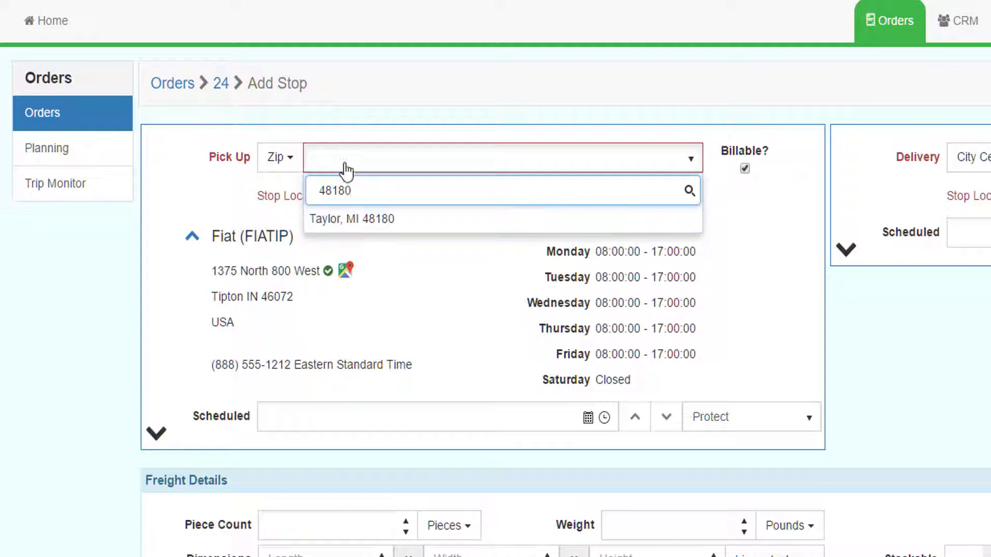
{"action": "left_click", "coordinate": [347, 223]}
{"action": "left_click", "coordinate": [279, 157]}
{"action": "left_click", "coordinate": [289, 325]}
{"action": "left_click", "coordinate": [356, 168]}
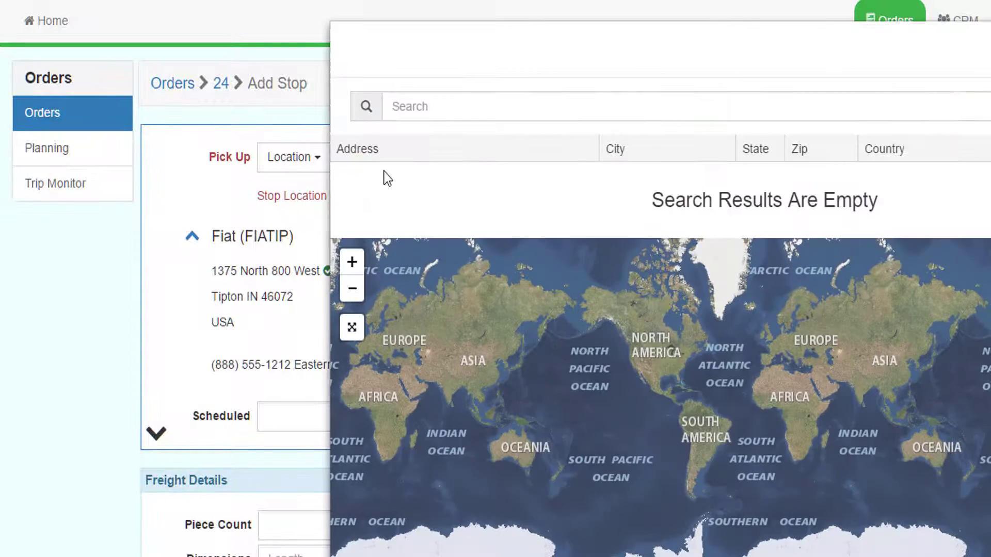
{"action": "type", "text": "100 wall"}
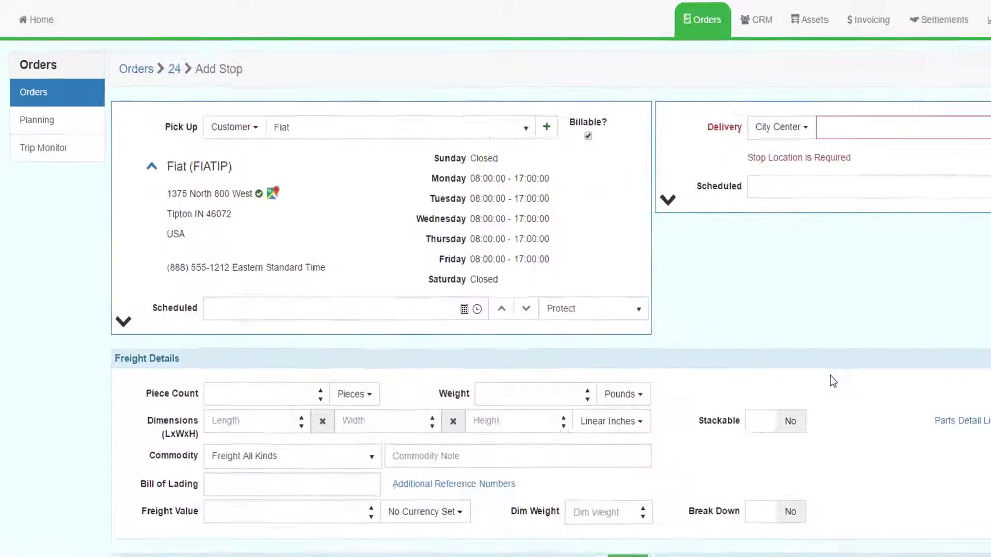
Reselect Fiat as the pick-up customer and date the pick-up December 5, 2016
{"action": "left_click", "coordinate": [442, 186]}
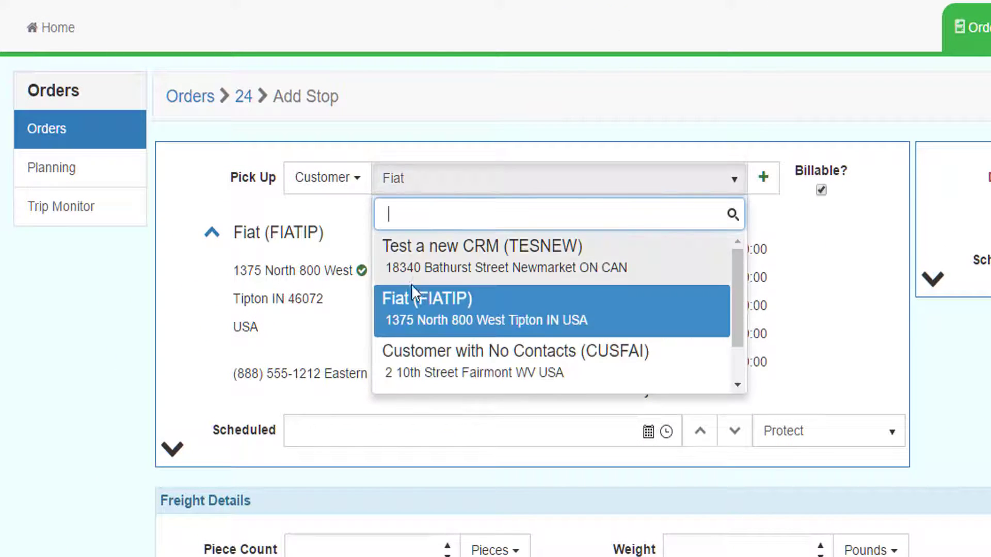
{"action": "left_click", "coordinate": [415, 309]}
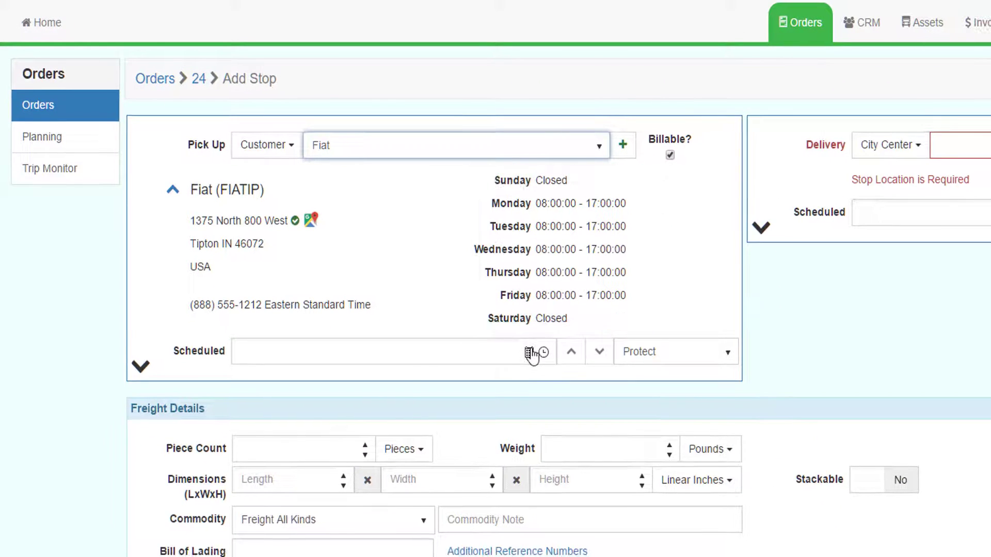
{"action": "left_click", "coordinate": [530, 353]}
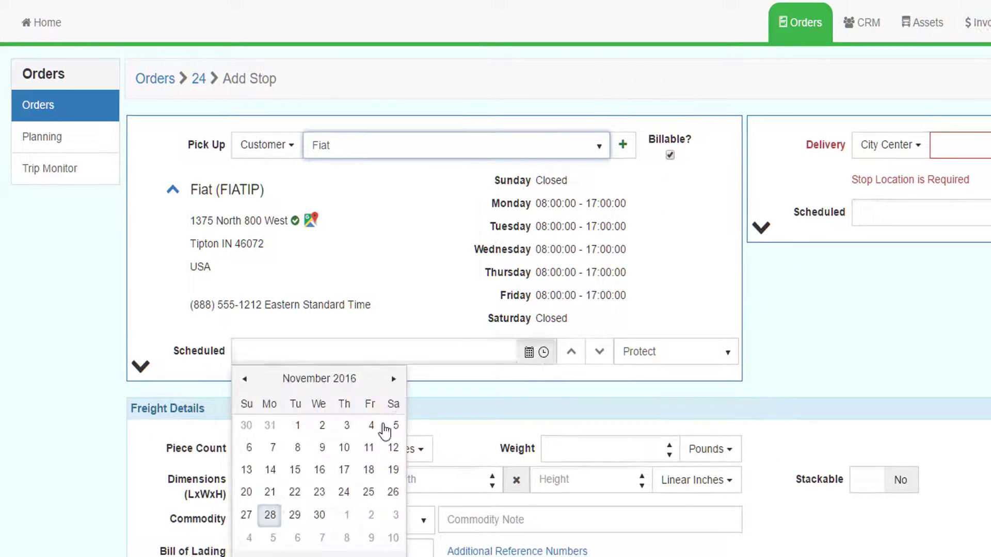
{"action": "left_click", "coordinate": [269, 536]}
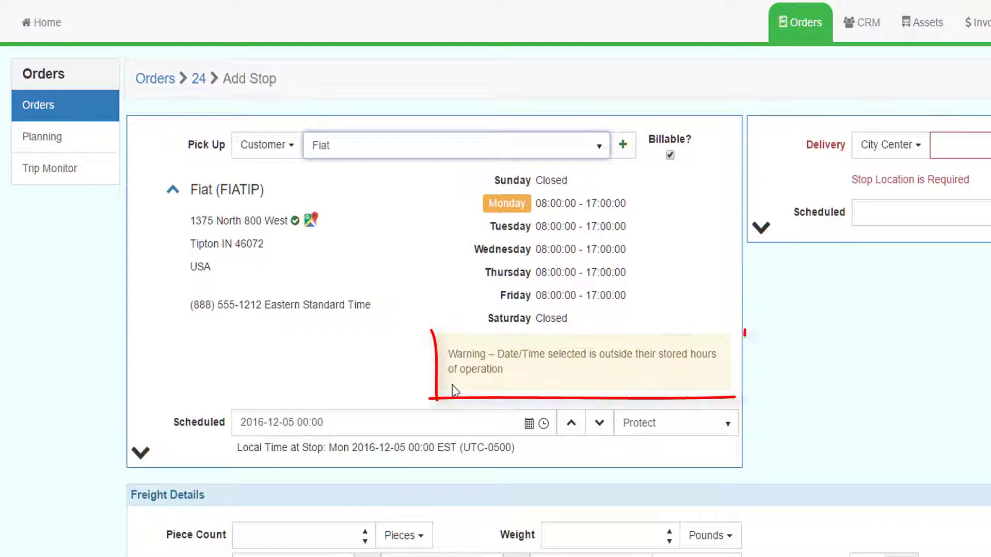
{"action": "left_click", "coordinate": [543, 423]}
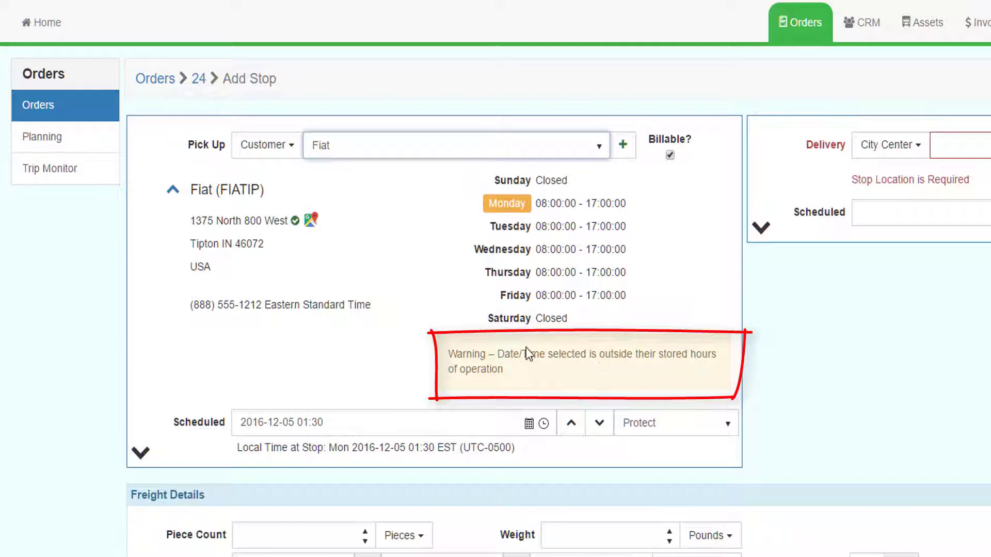
{"action": "left_click", "coordinate": [543, 424]}
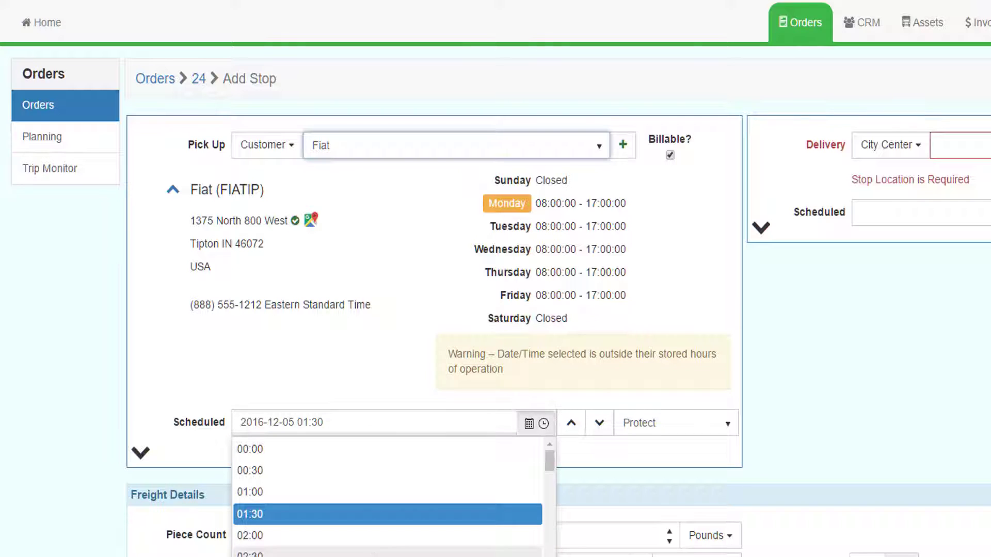
{"action": "scroll", "coordinate": [387, 495], "scroll_direction": "down", "scroll_amount": 5}
Set the pick-up time to 08:30 and the delivery to Miami, FL via zip 33155
{"action": "left_click", "coordinate": [441, 535]}
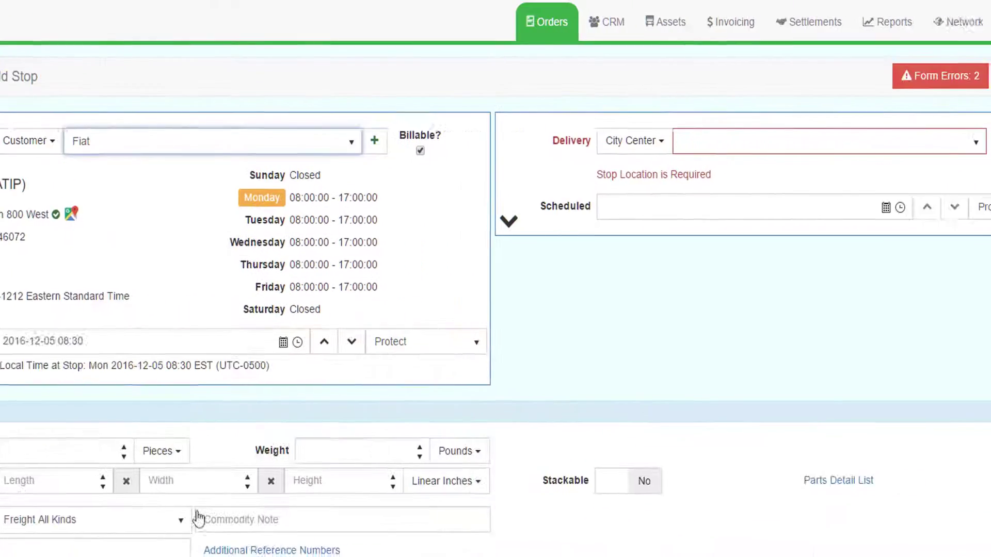
{"action": "left_click", "coordinate": [755, 144]}
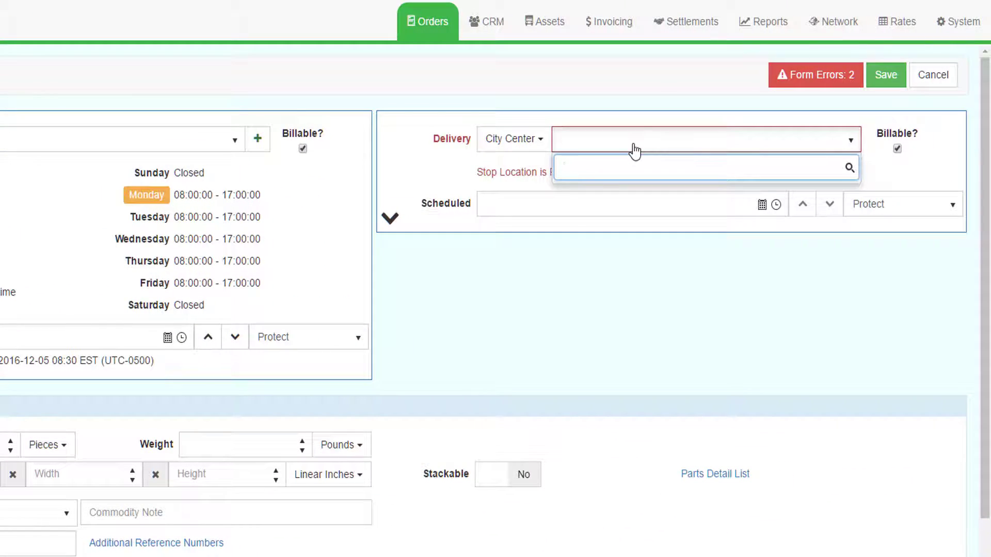
{"action": "type", "text": "33155"}
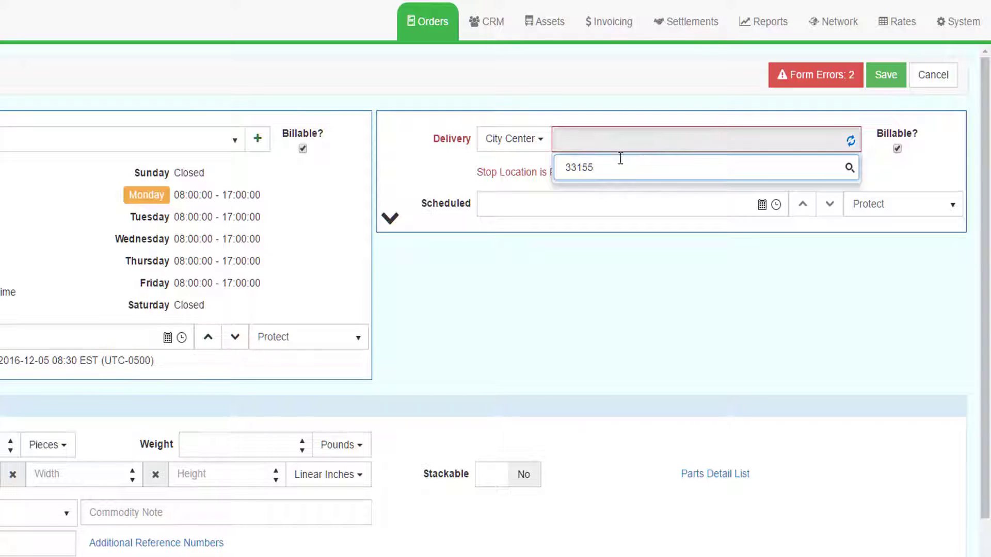
{"action": "left_click", "coordinate": [604, 197]}
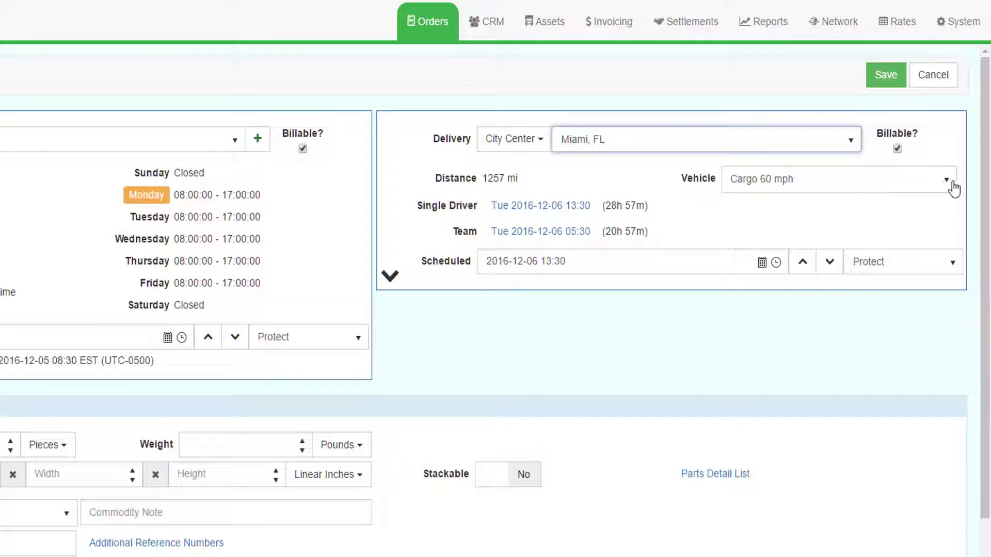
{"action": "left_click", "coordinate": [937, 189]}
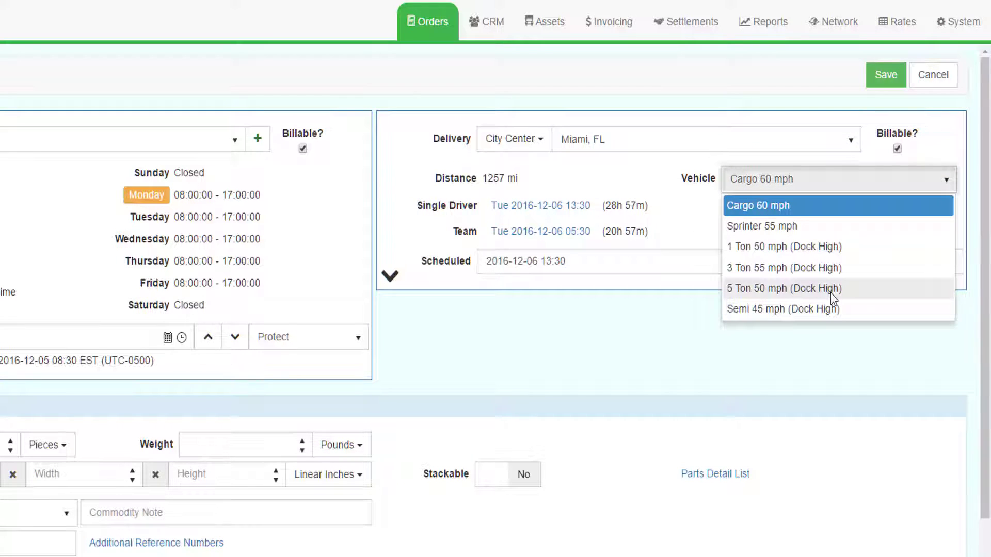
{"action": "left_click", "coordinate": [831, 295]}
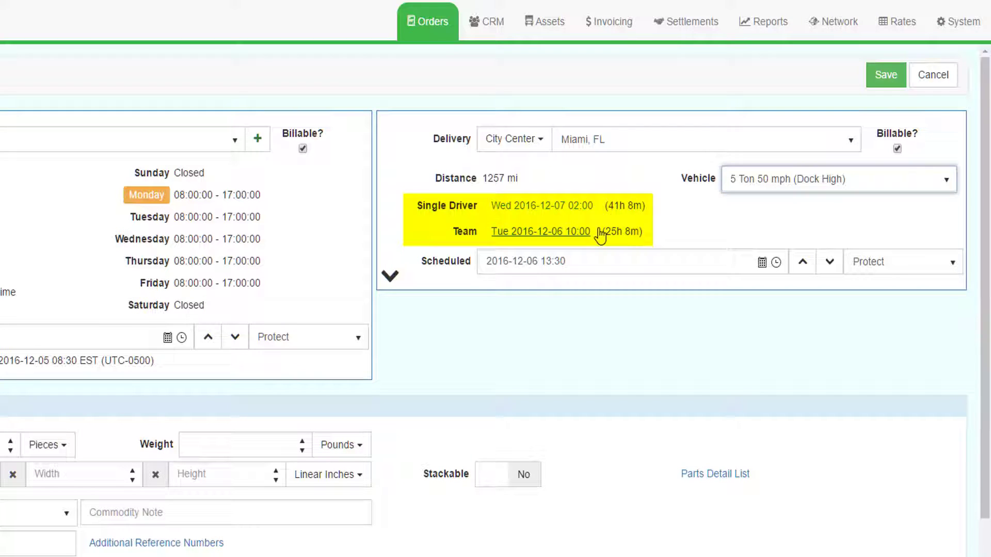
{"action": "left_click", "coordinate": [537, 206]}
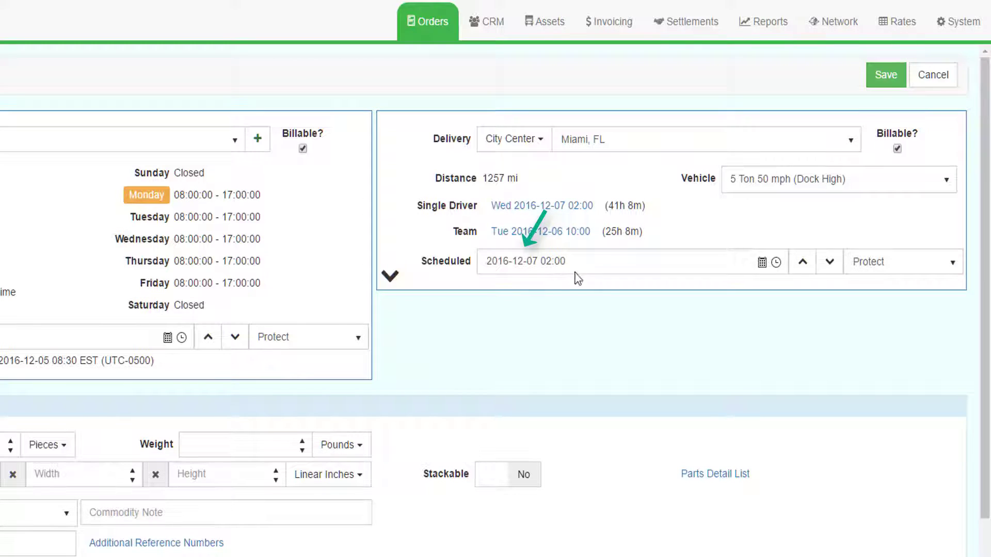
{"action": "left_click_drag", "start_coordinate": [581, 263], "coordinate": [473, 268]}
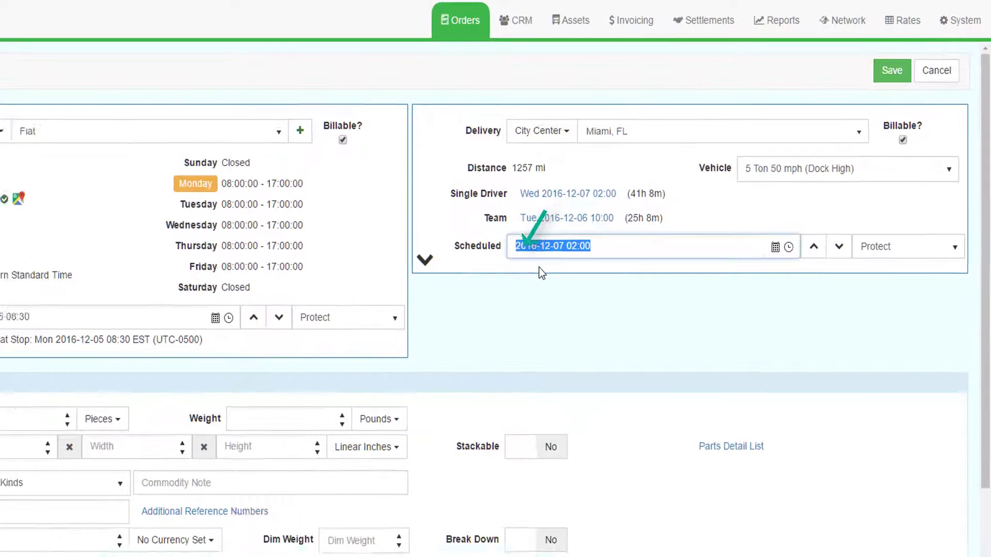
{"action": "left_click", "coordinate": [59, 421]}
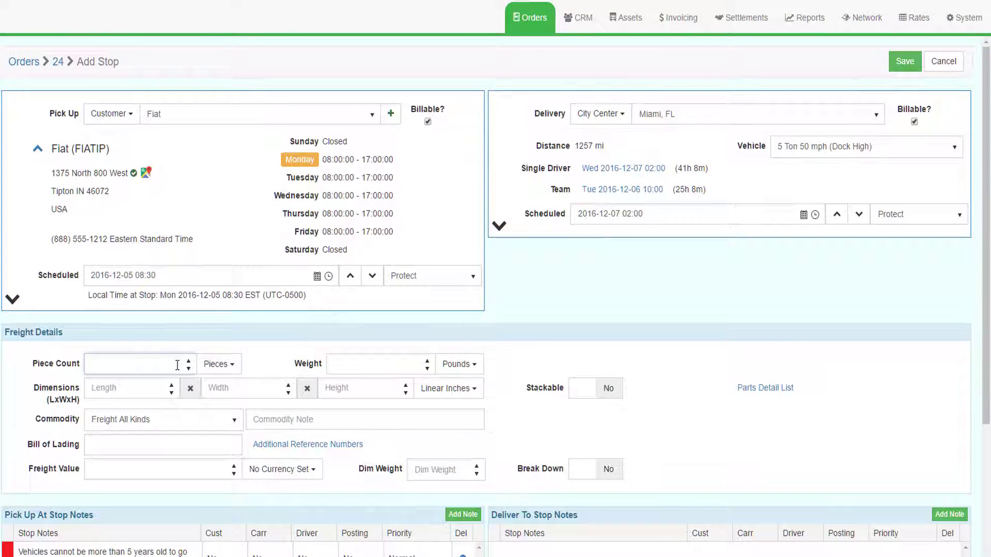
Enter 5 pieces, 9000 lbs, 48×48×48 inch dimensions, and mark the freight stackable
{"action": "type", "text": "5"}
{"action": "left_click", "coordinate": [360, 364]}
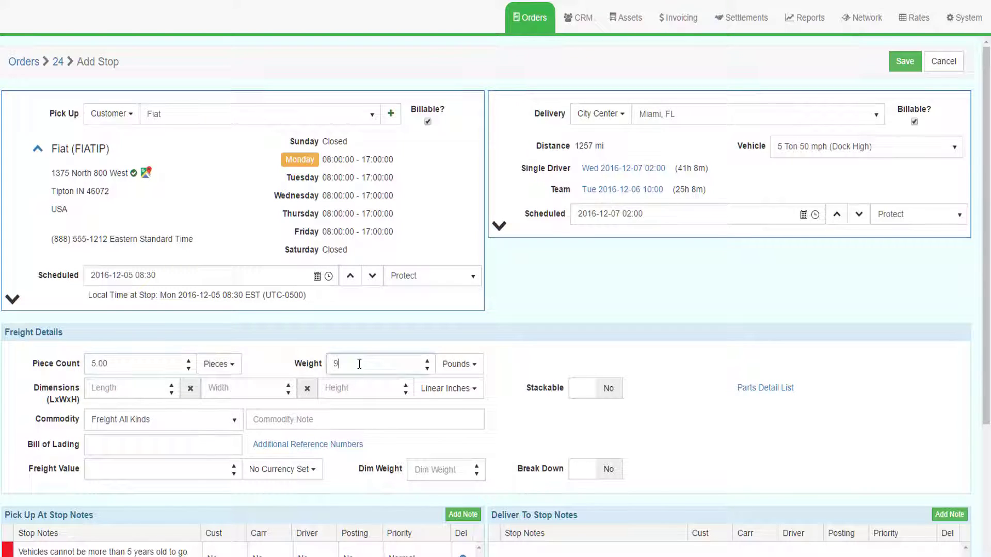
{"action": "type", "text": "9000"}
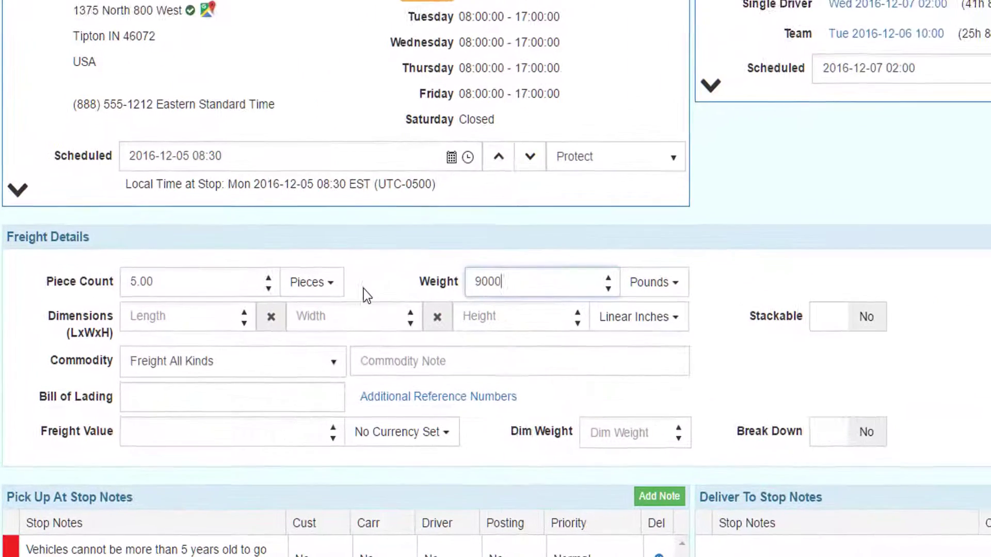
{"action": "left_click", "coordinate": [200, 315]}
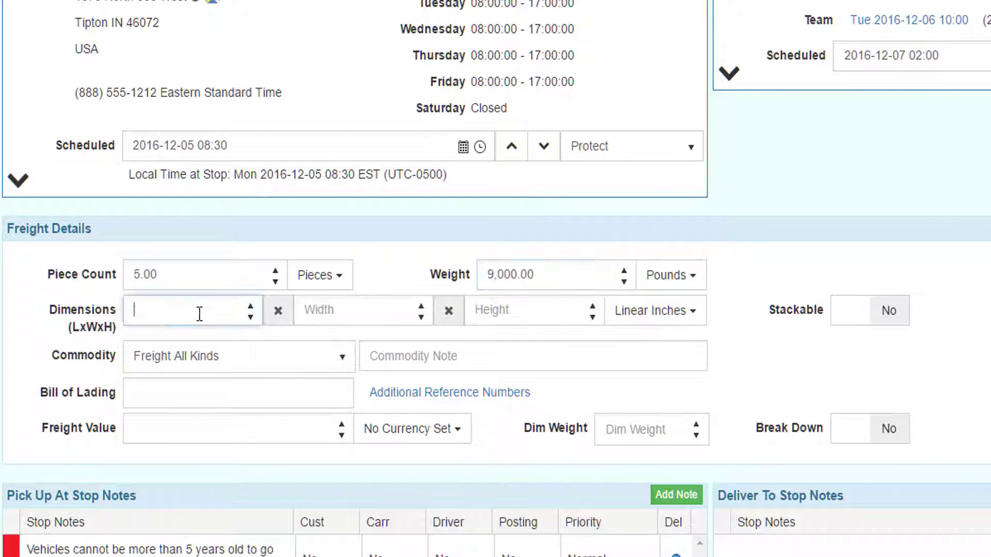
{"action": "type", "text": "48"}
{"action": "key", "text": "Tab"}
{"action": "type", "text": "48"}
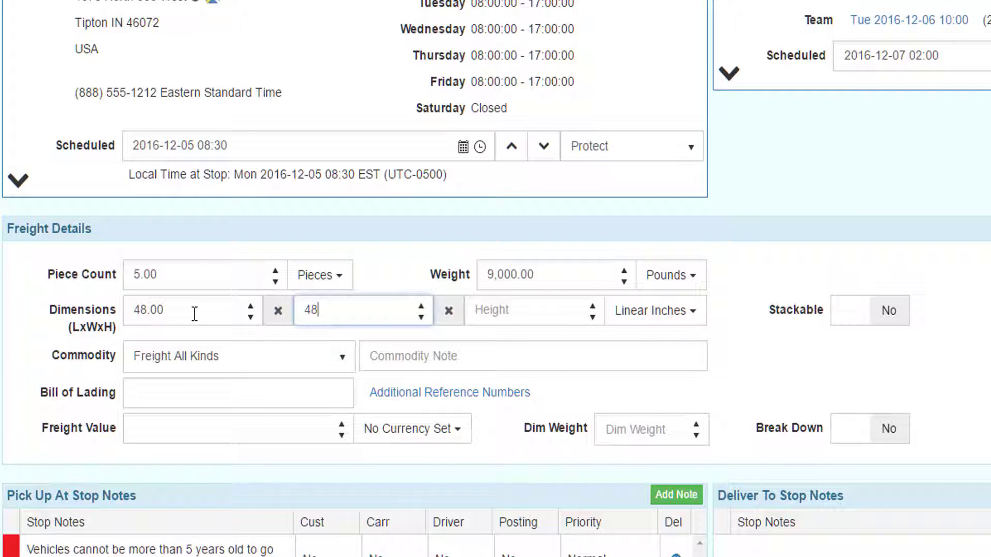
{"action": "key", "text": "Tab"}
{"action": "type", "text": "48"}
{"action": "key", "text": "Tab"}
{"action": "key", "text": "Tab"}
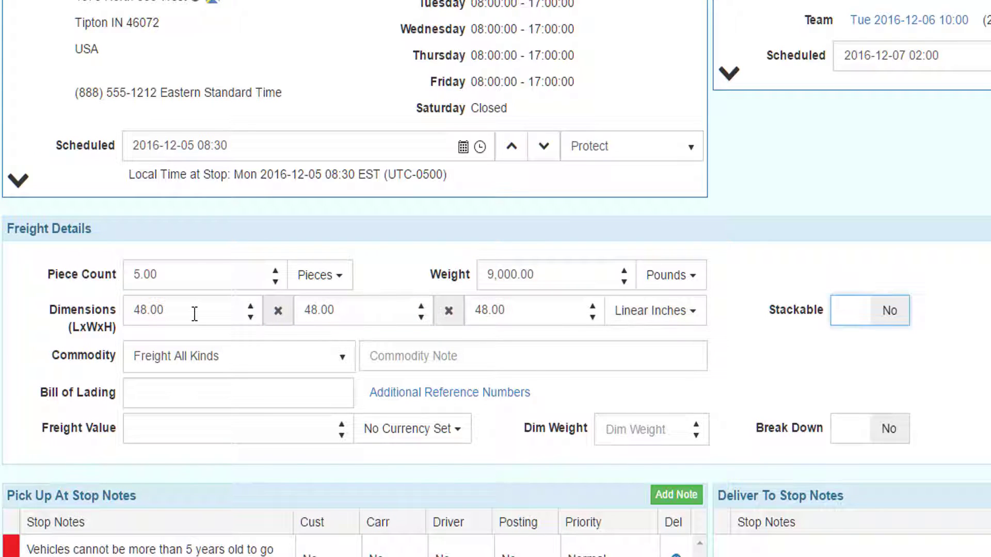
{"action": "key", "text": "space"}
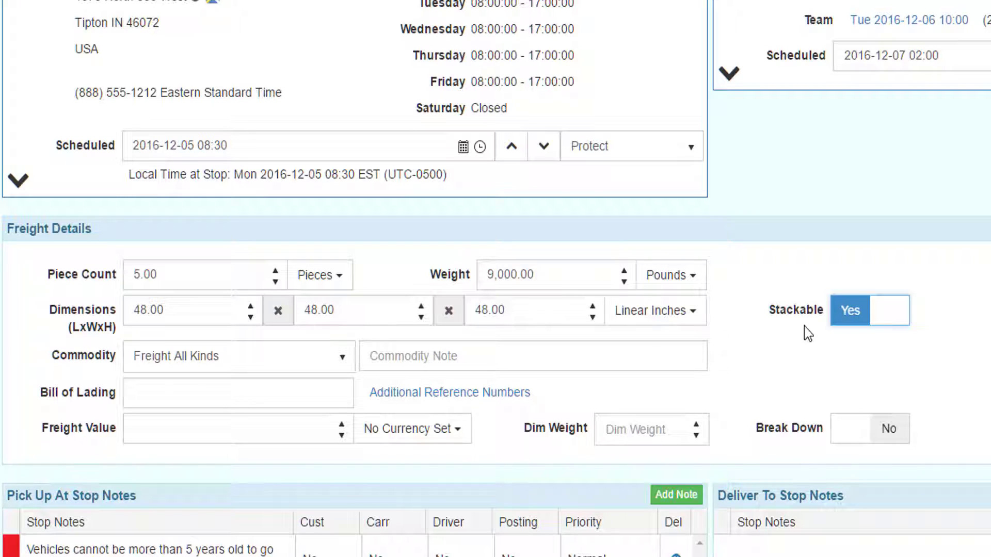
Set the commodity to Freight All Kinds after trying Hazardous Freight All Kinds
{"action": "left_click", "coordinate": [283, 361]}
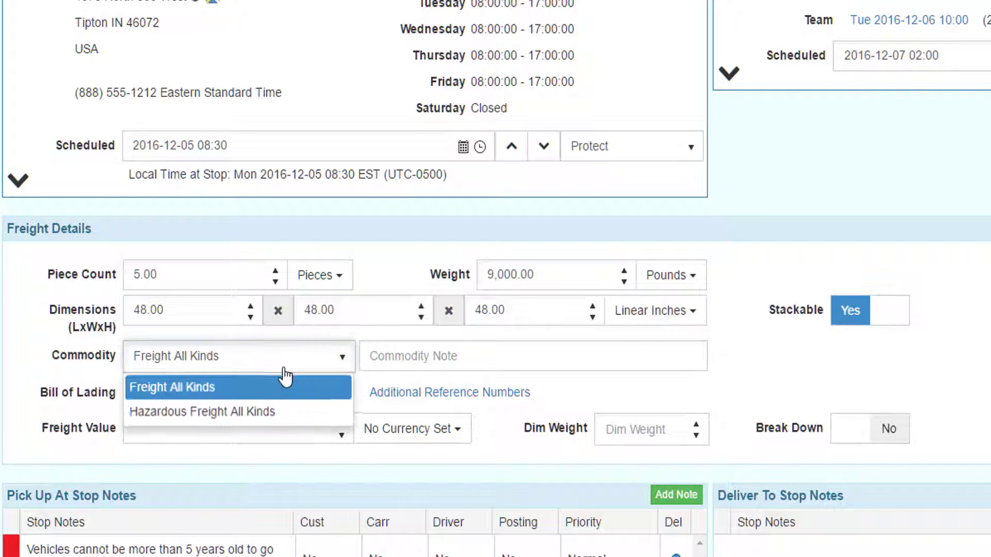
{"action": "left_click", "coordinate": [263, 420]}
{"action": "left_click", "coordinate": [227, 361]}
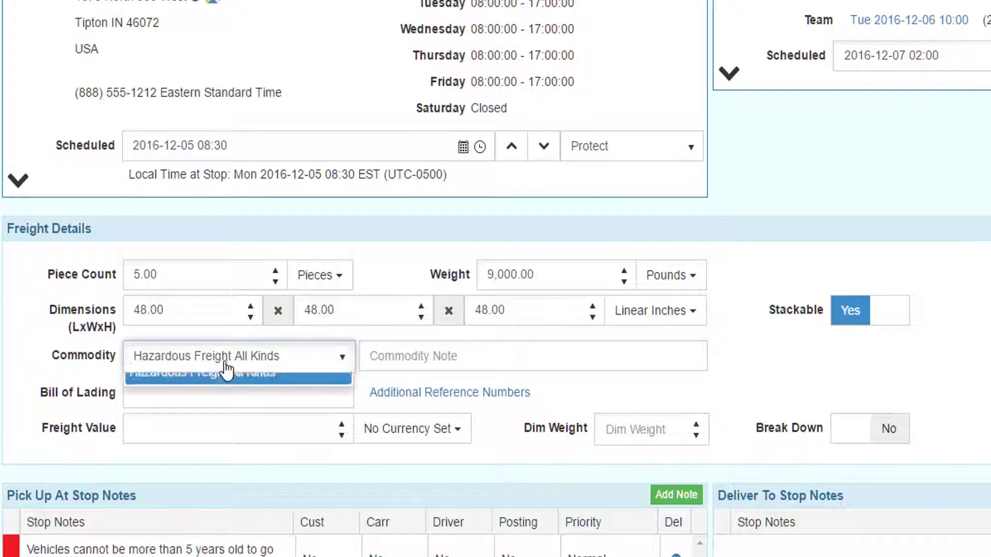
{"action": "left_click", "coordinate": [218, 384]}
{"action": "left_click", "coordinate": [221, 360]}
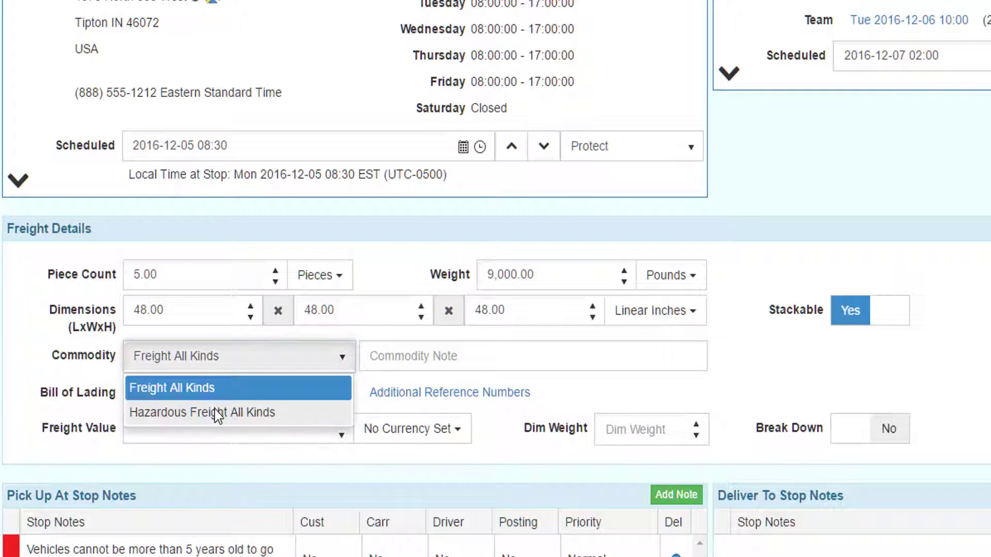
{"action": "left_click", "coordinate": [217, 412]}
{"action": "left_click", "coordinate": [203, 364]}
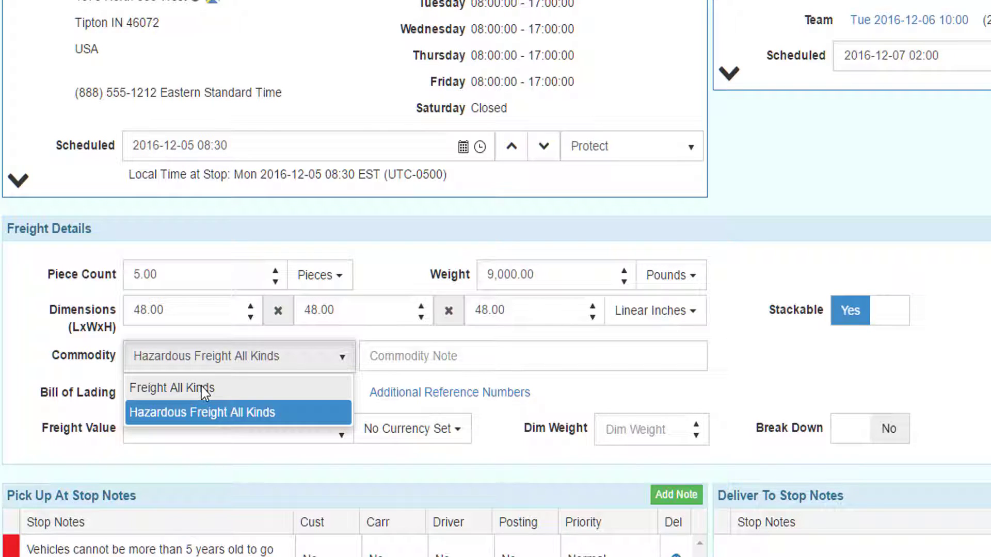
{"action": "left_click", "coordinate": [204, 389]}
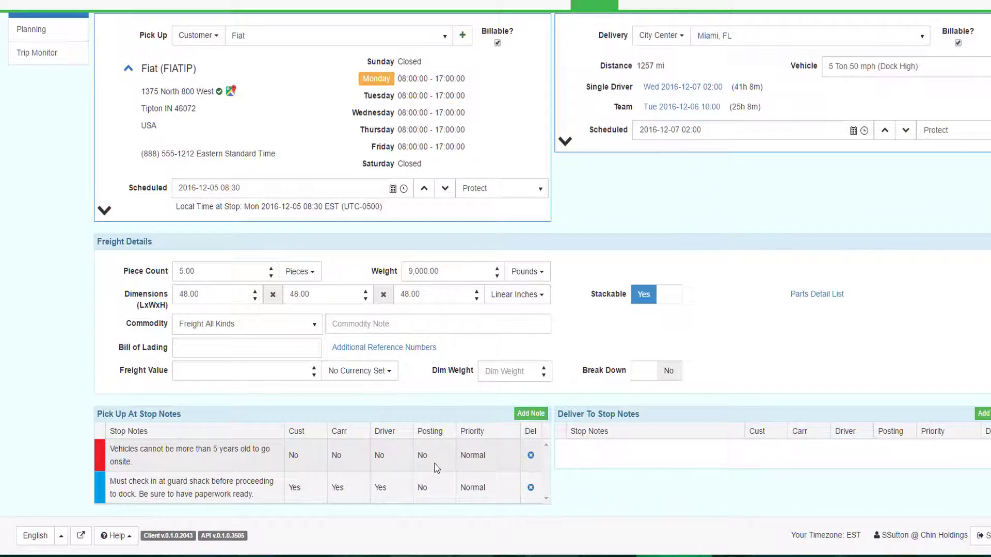
Set the vehicle-age pick-up note's Share On Load Posting to Yes, then save the stops
{"action": "left_click", "coordinate": [436, 468]}
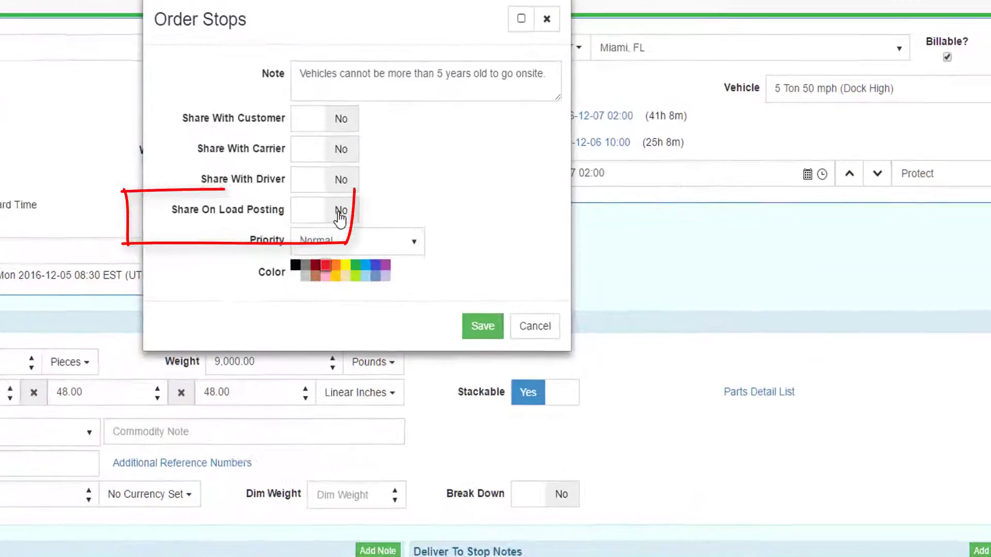
{"action": "left_click", "coordinate": [508, 158]}
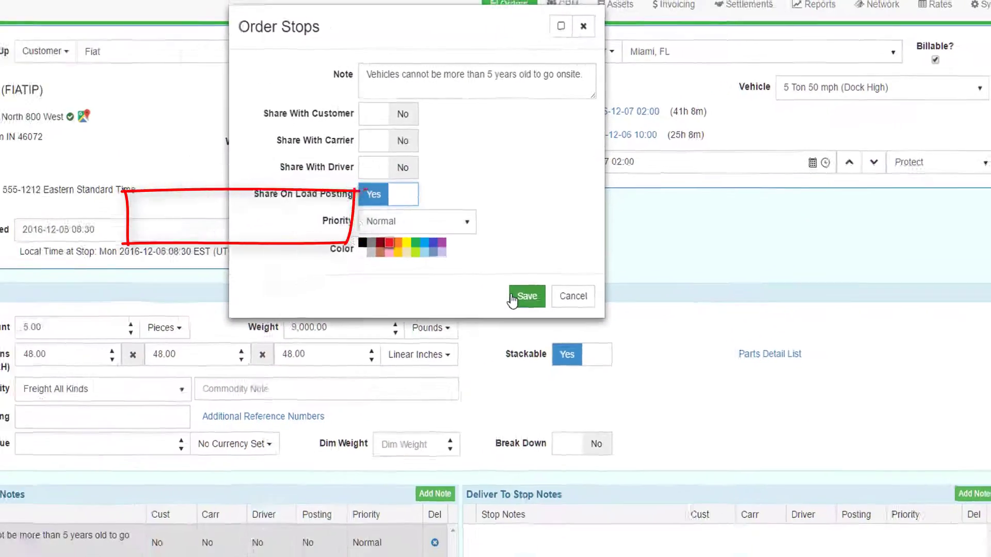
{"action": "left_click", "coordinate": [461, 339]}
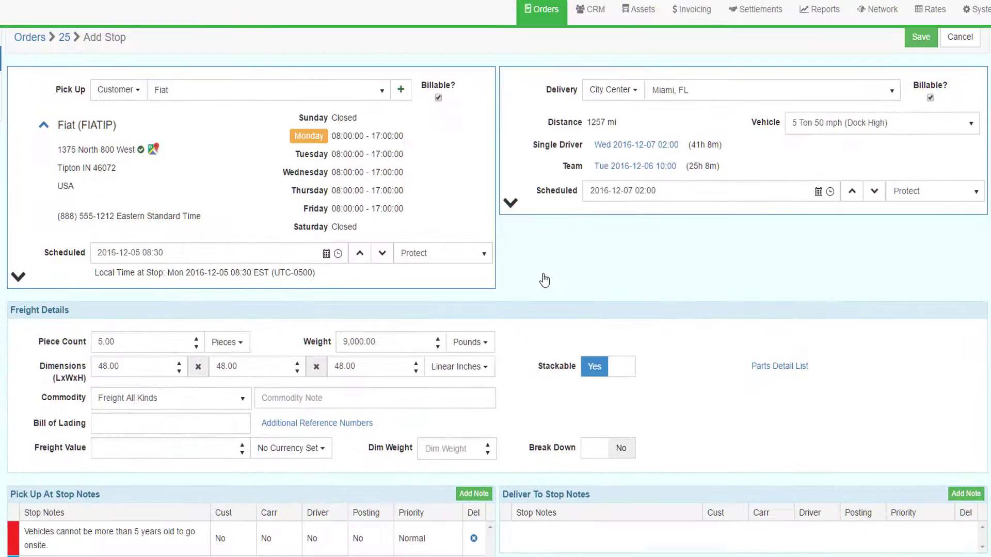
{"action": "left_click", "coordinate": [921, 38]}
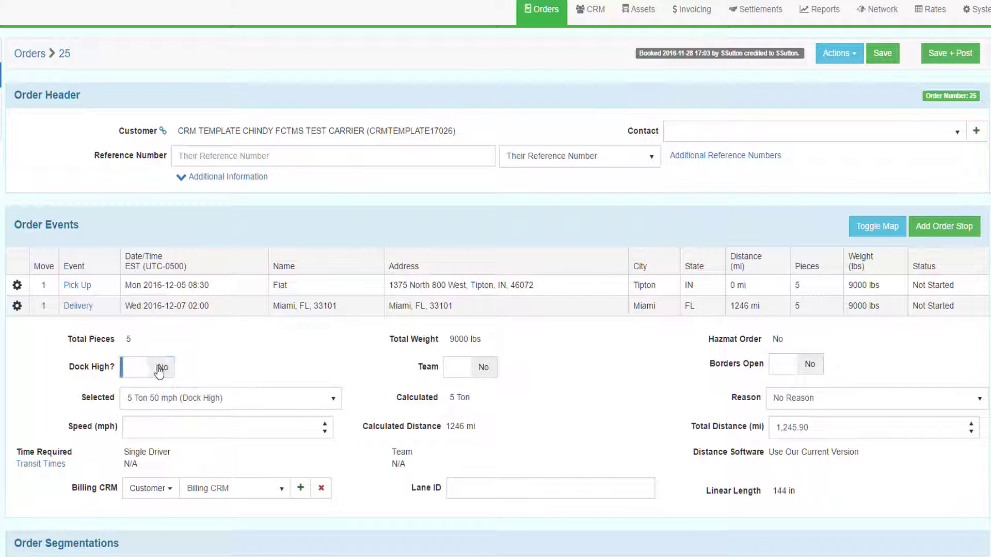
Mark order 25 as dock-high and team required, and keep reference number 6588
{"action": "left_click", "coordinate": [161, 368]}
{"action": "left_click", "coordinate": [480, 369]}
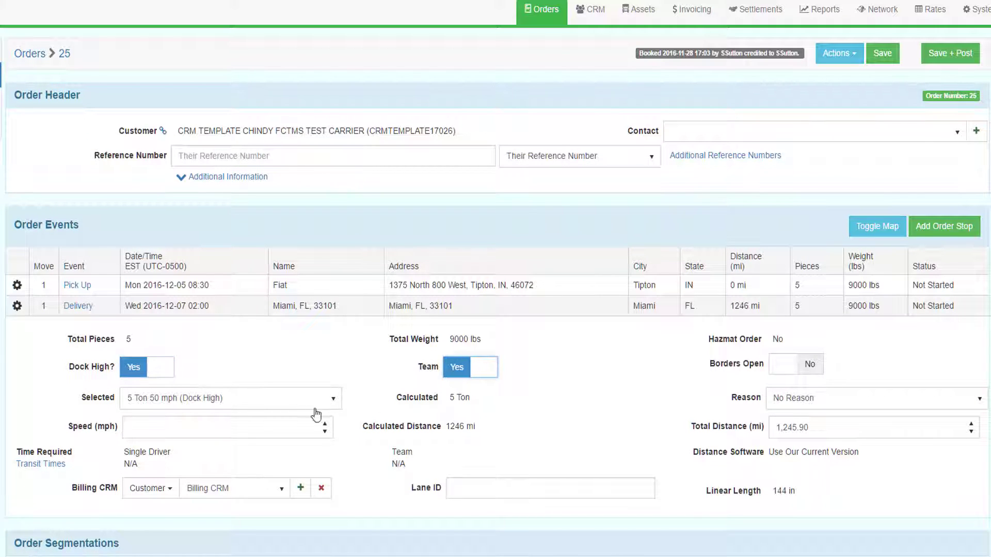
{"action": "left_click", "coordinate": [265, 398]}
{"action": "left_click", "coordinate": [232, 156]}
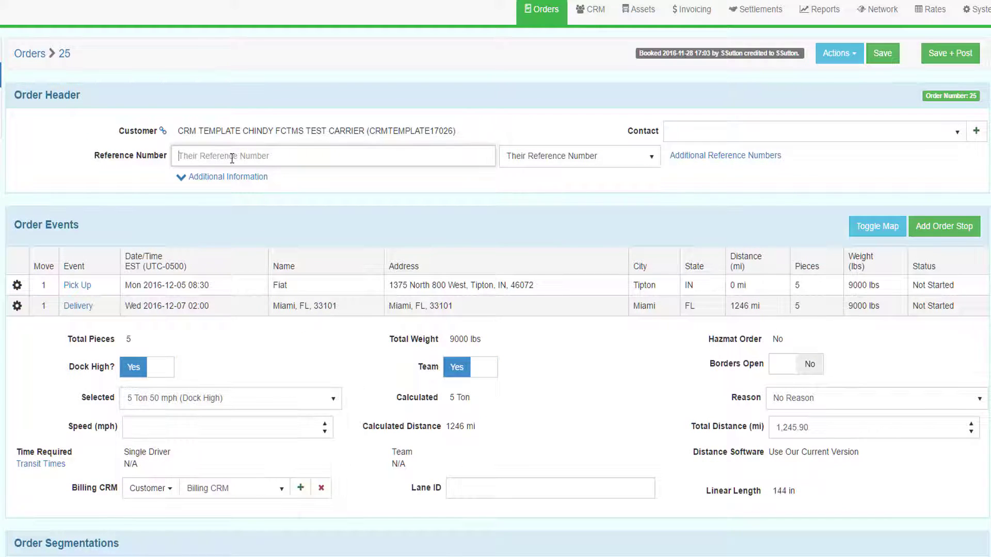
{"action": "type", "text": "658"}
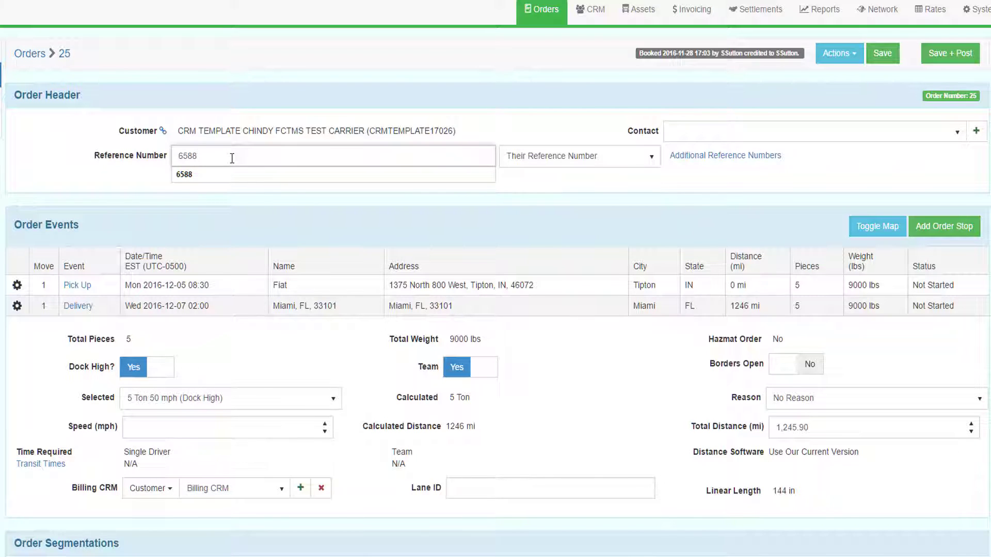
{"action": "type", "text": "8"}
{"action": "key", "text": "Return"}
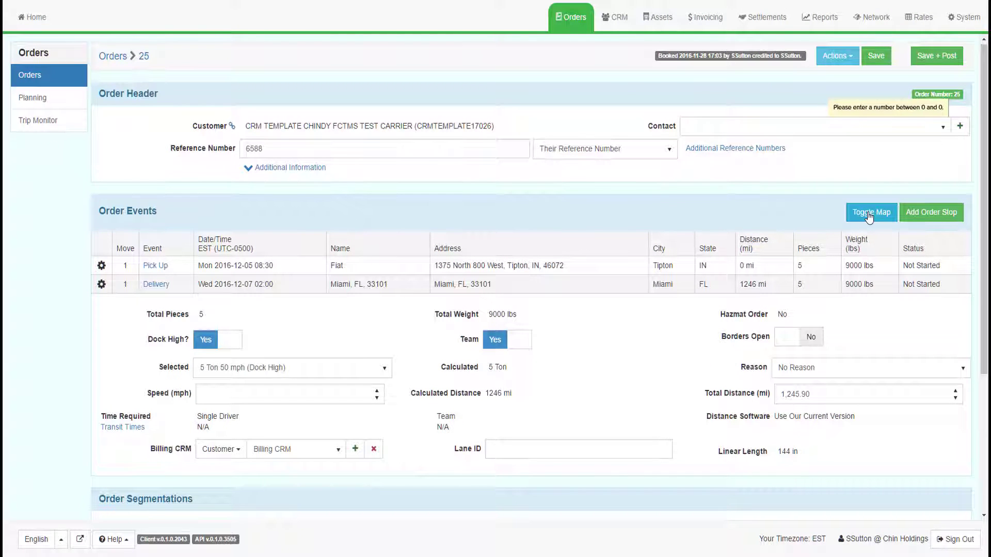
Review the Tipton, IN to Miami, FL route on the map, full screen, and in turn-by-turn directions
{"action": "left_click", "coordinate": [870, 217]}
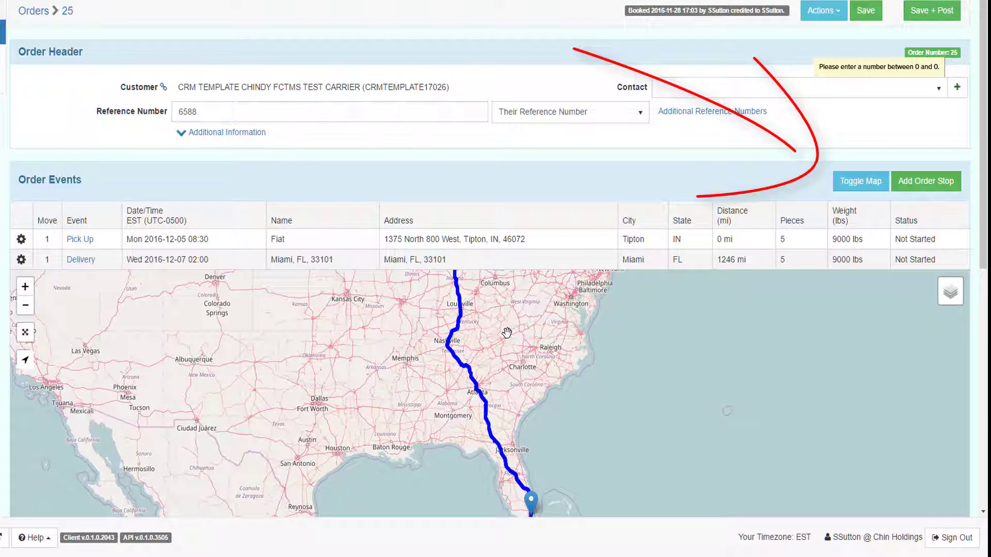
{"action": "left_click_drag", "start_coordinate": [507, 332], "coordinate": [517, 344]}
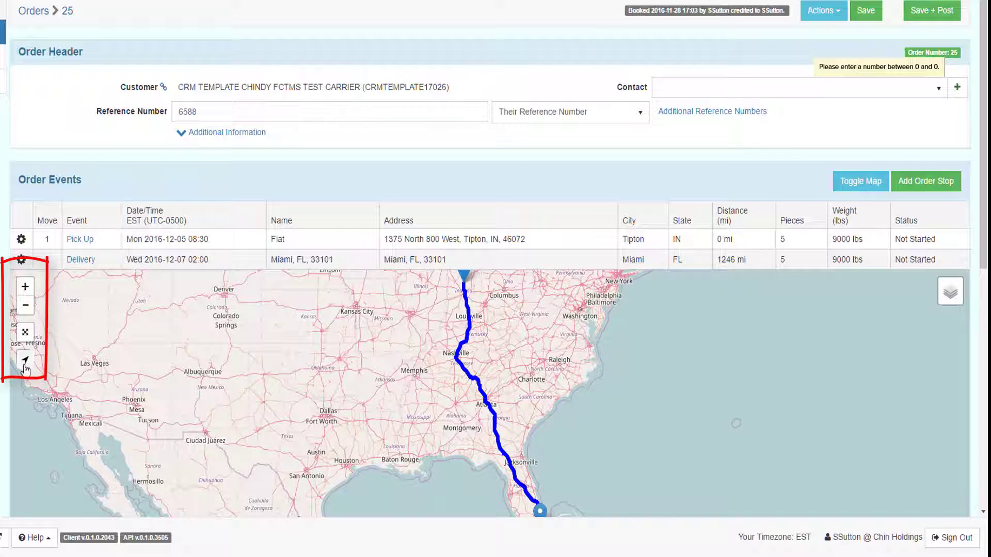
{"action": "left_click", "coordinate": [25, 305]}
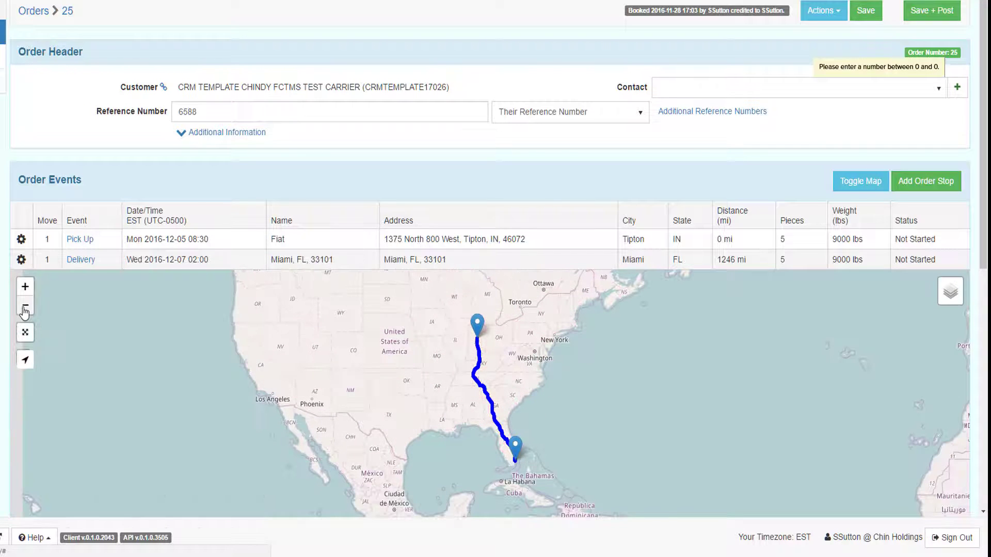
{"action": "left_click", "coordinate": [25, 331]}
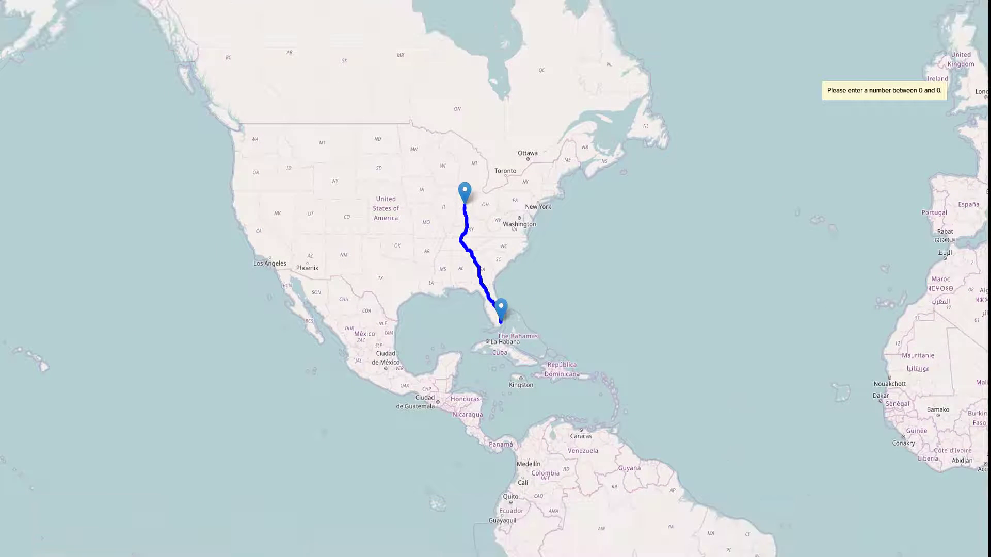
{"action": "key", "text": "Escape"}
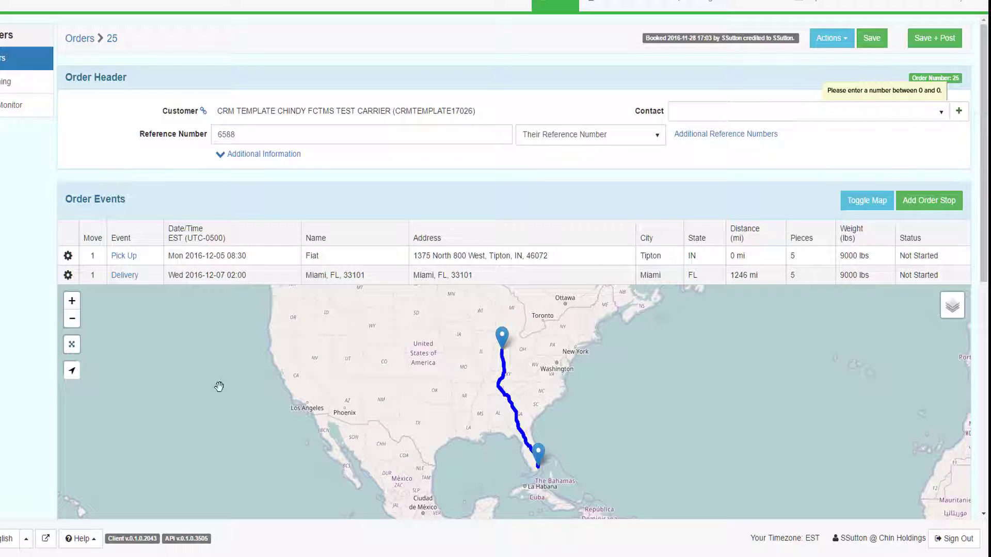
{"action": "left_click", "coordinate": [72, 371]}
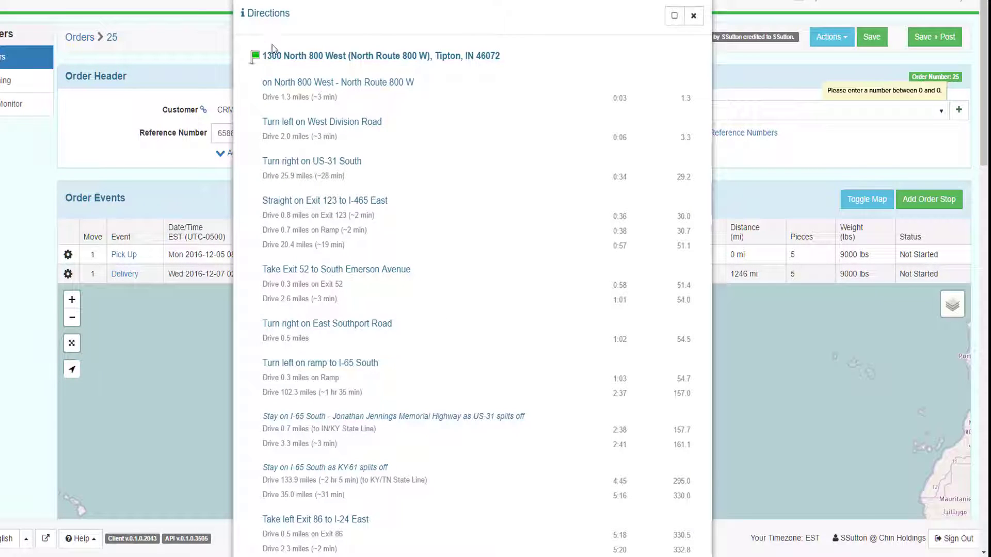
{"action": "left_click", "coordinate": [694, 16]}
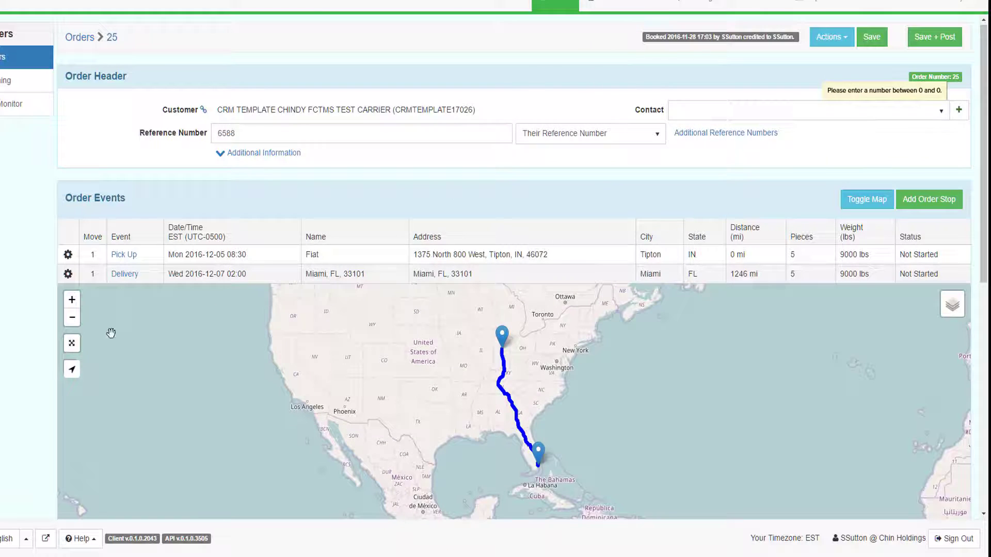
{"action": "left_click", "coordinate": [877, 202]}
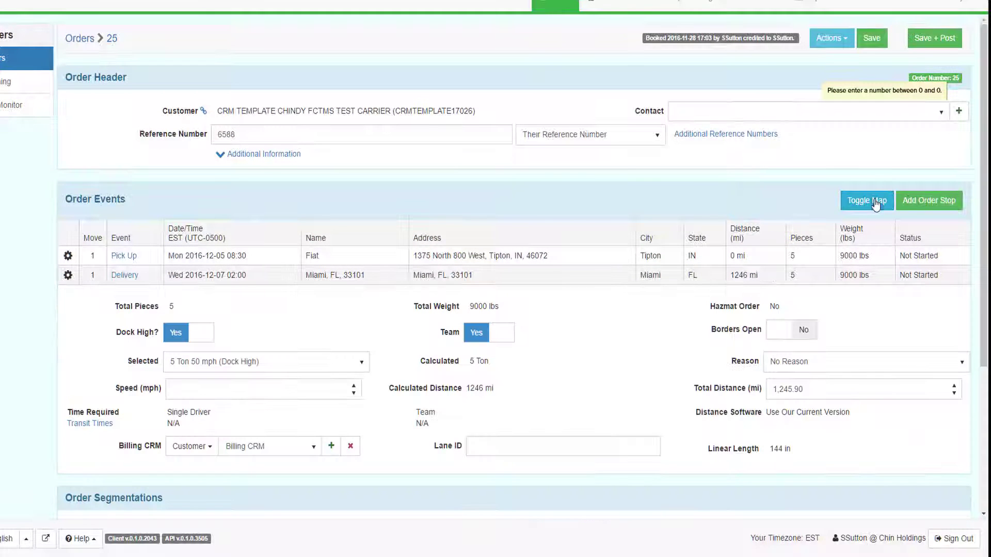
Save order 25 and post it to the network as a Premium load via Save + Post
{"action": "left_click", "coordinate": [935, 41]}
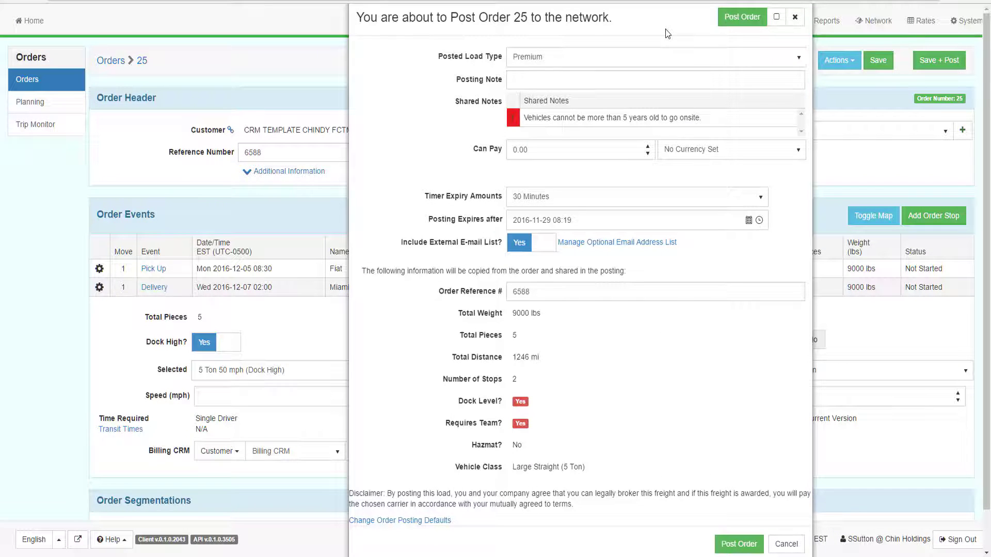
{"action": "left_click", "coordinate": [734, 21]}
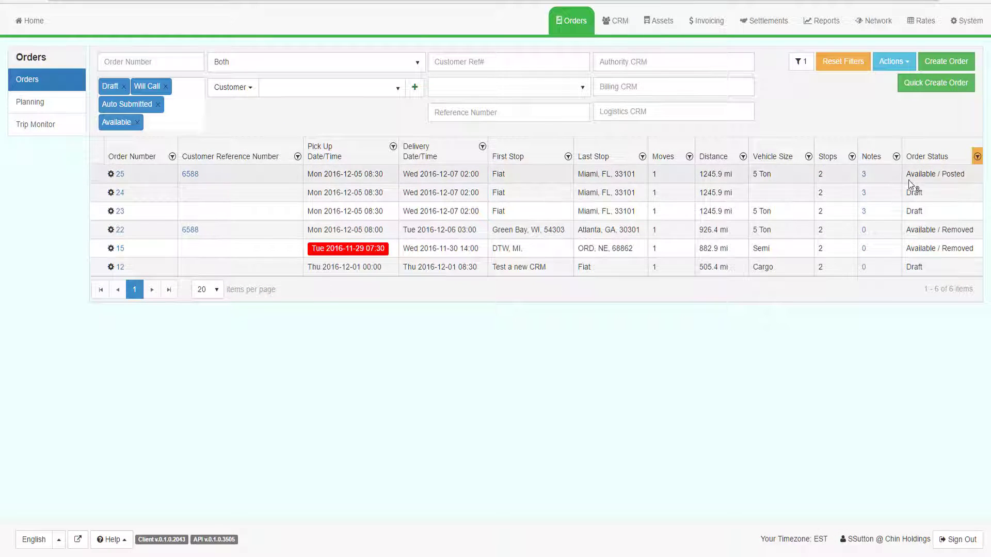
Verify order 25's Premium load to Miami, FL in the Load Board's posted order details
{"action": "mouse_move", "coordinate": [915, 182]}
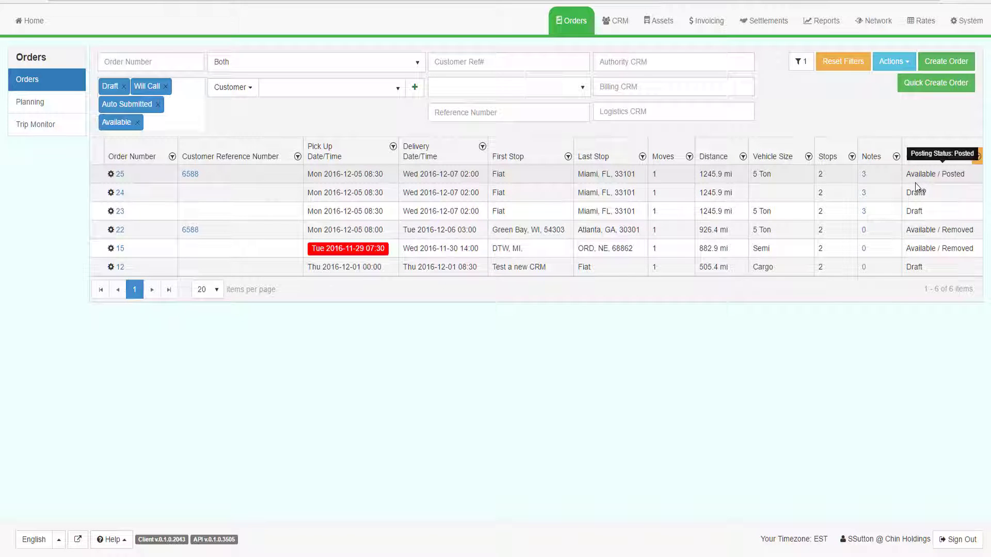
{"action": "left_click", "coordinate": [874, 22]}
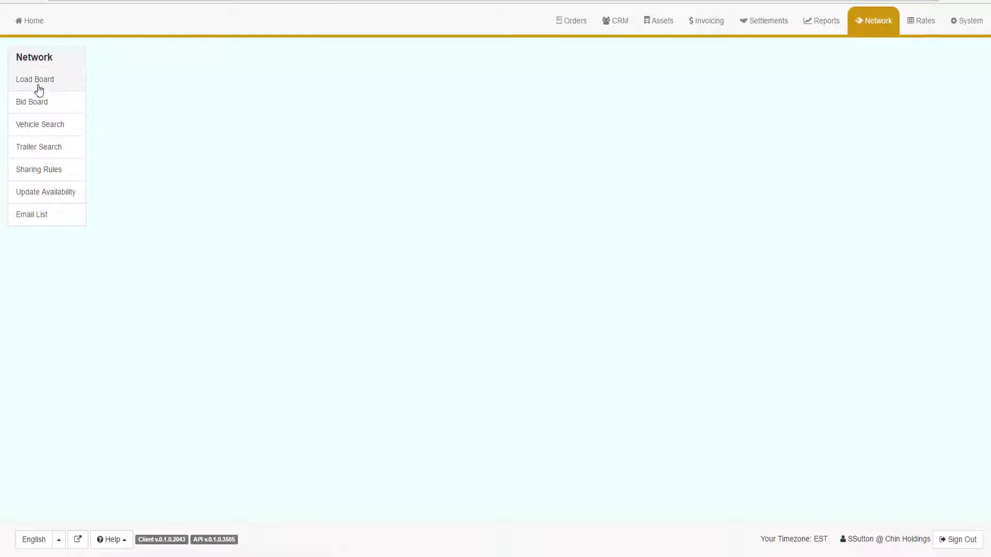
{"action": "left_click", "coordinate": [37, 85]}
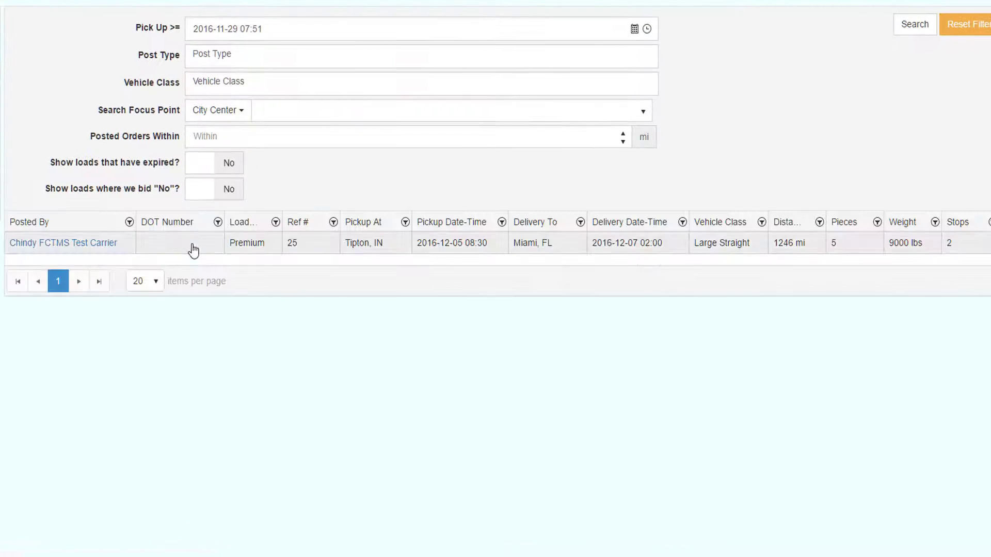
{"action": "double_click", "coordinate": [391, 250]}
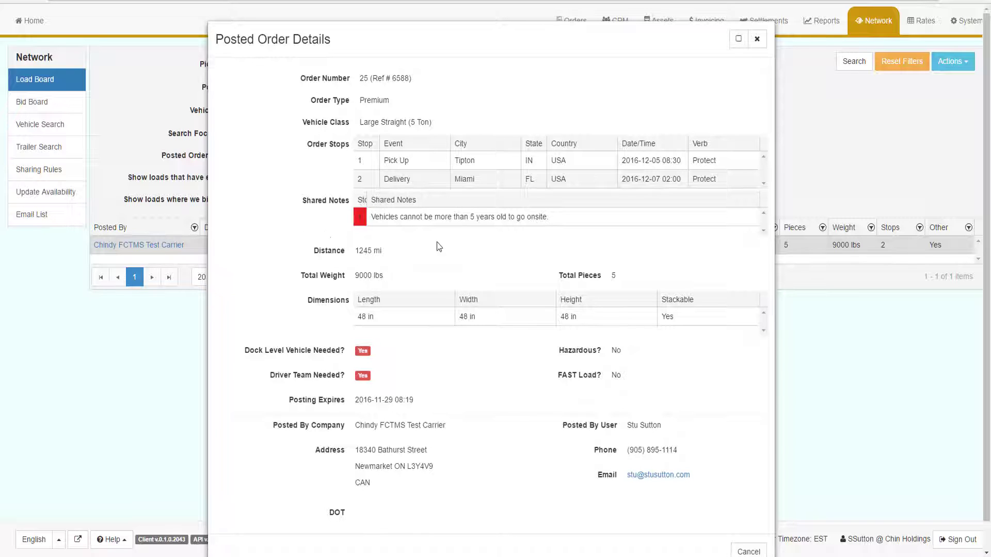
{"action": "left_click", "coordinate": [757, 39]}
Un-post order 25 from the network so it reads Available / Removed
{"action": "left_click", "coordinate": [571, 20]}
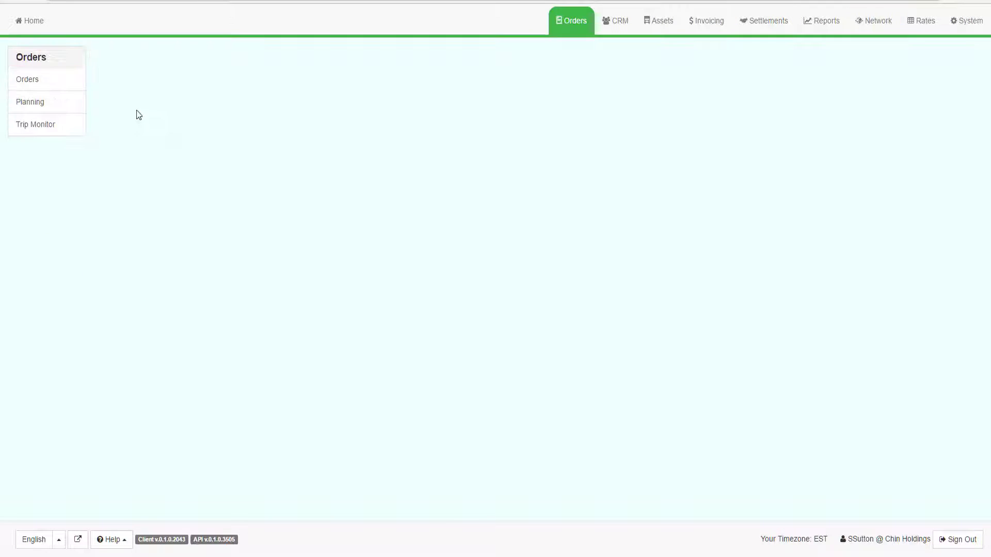
{"action": "left_click", "coordinate": [53, 89]}
{"action": "left_click", "coordinate": [111, 174]}
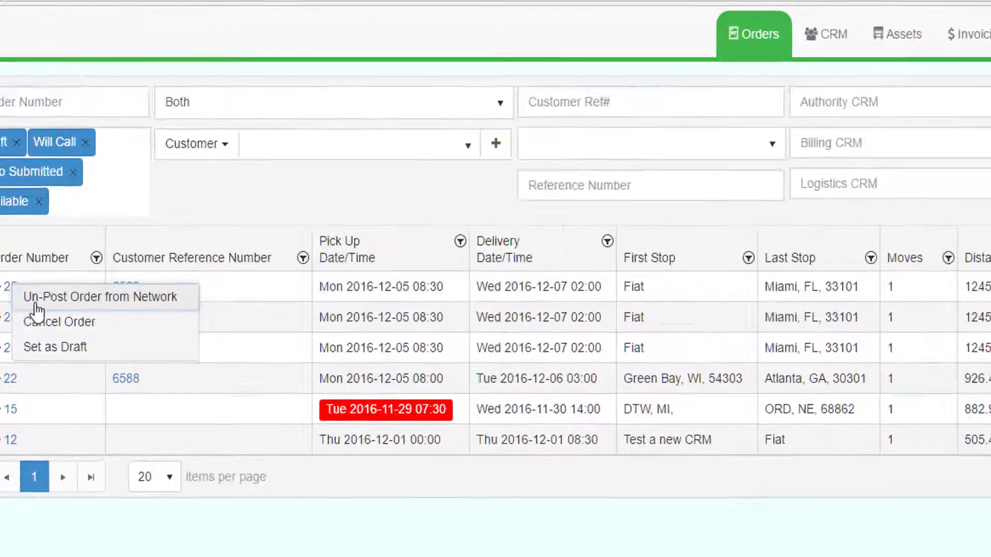
{"action": "left_click", "coordinate": [201, 268]}
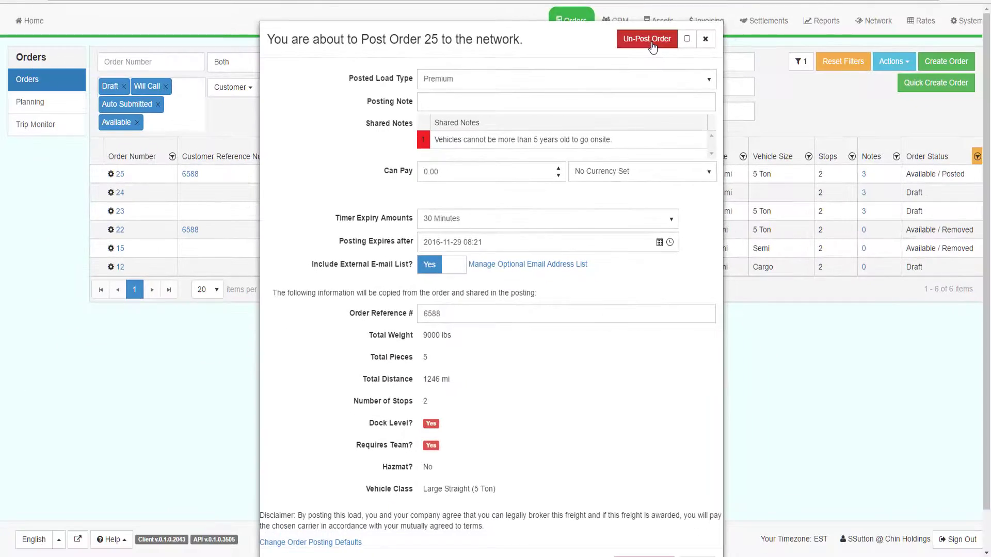
{"action": "left_click", "coordinate": [651, 40]}
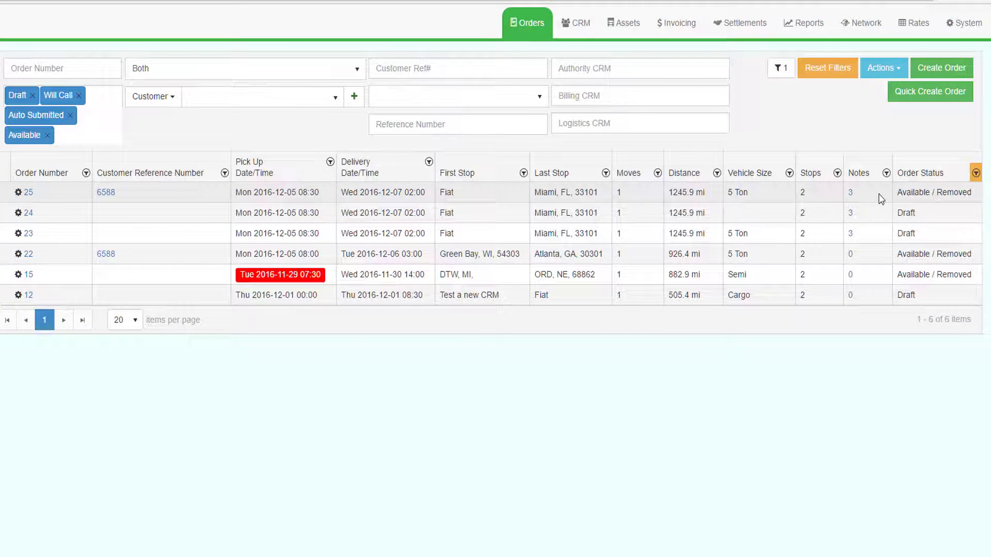
Cancel order 25 with reason 'Shipment cancelled' and add Cancelled to the status filter
{"action": "left_click", "coordinate": [25, 196]}
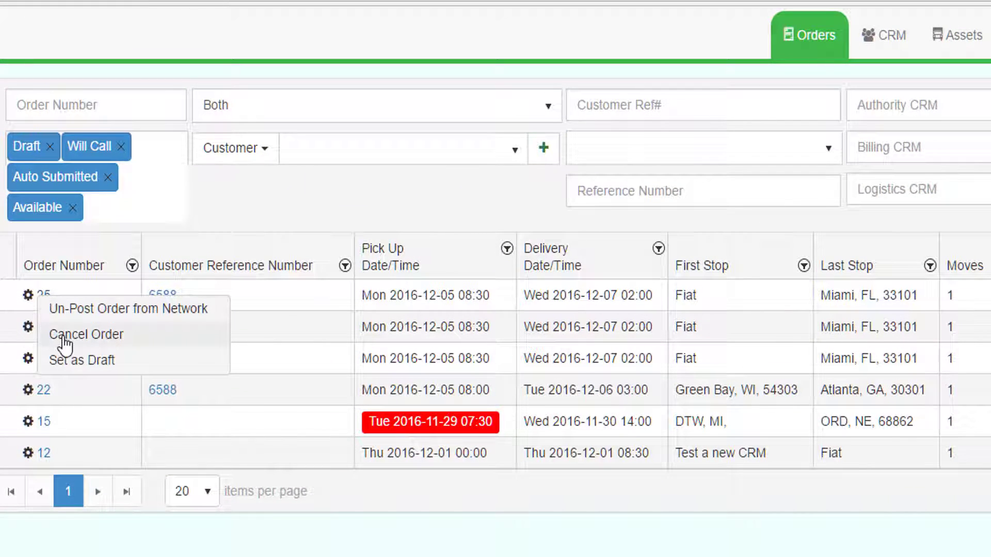
{"action": "left_click", "coordinate": [64, 336]}
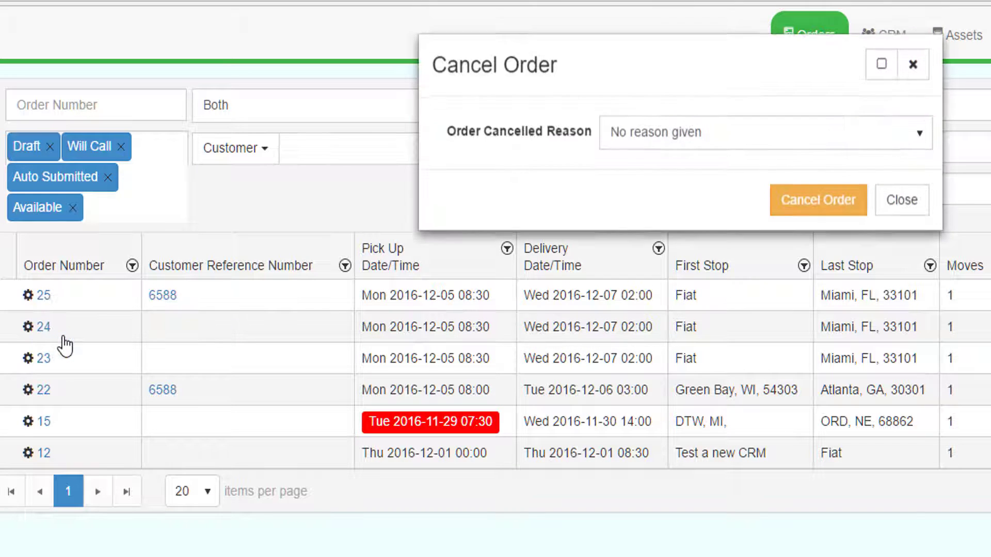
{"action": "left_click", "coordinate": [673, 144]}
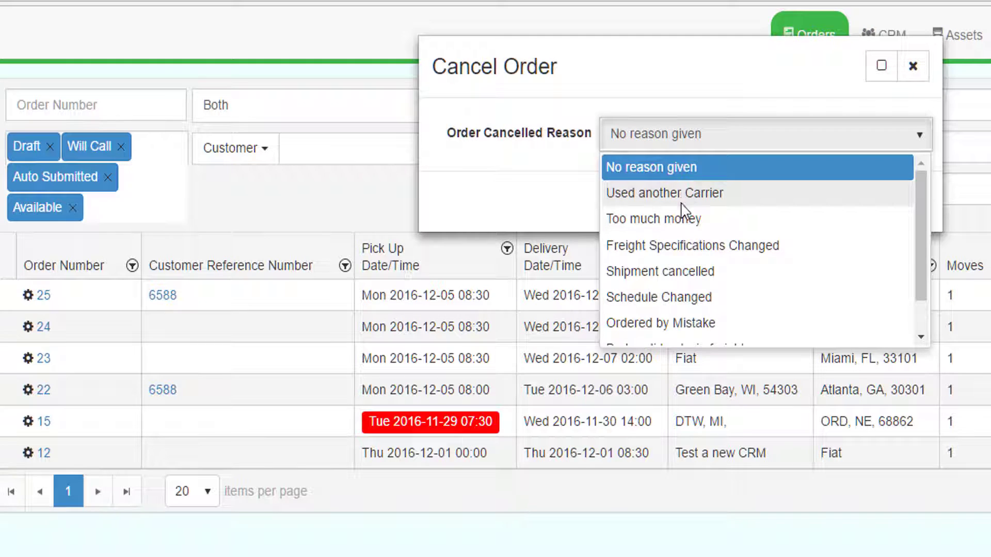
{"action": "left_click", "coordinate": [683, 273]}
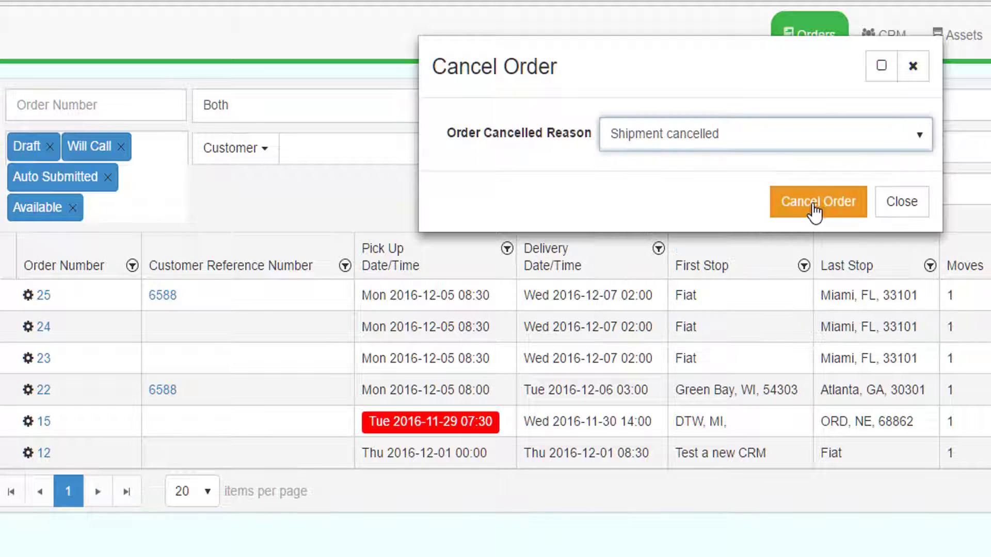
{"action": "left_click", "coordinate": [788, 215]}
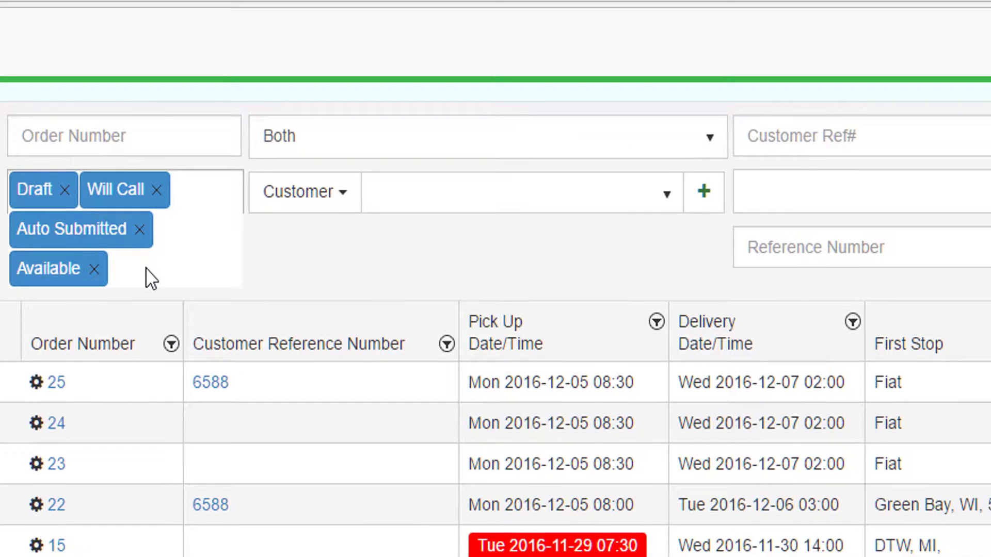
{"action": "left_click", "coordinate": [145, 267]}
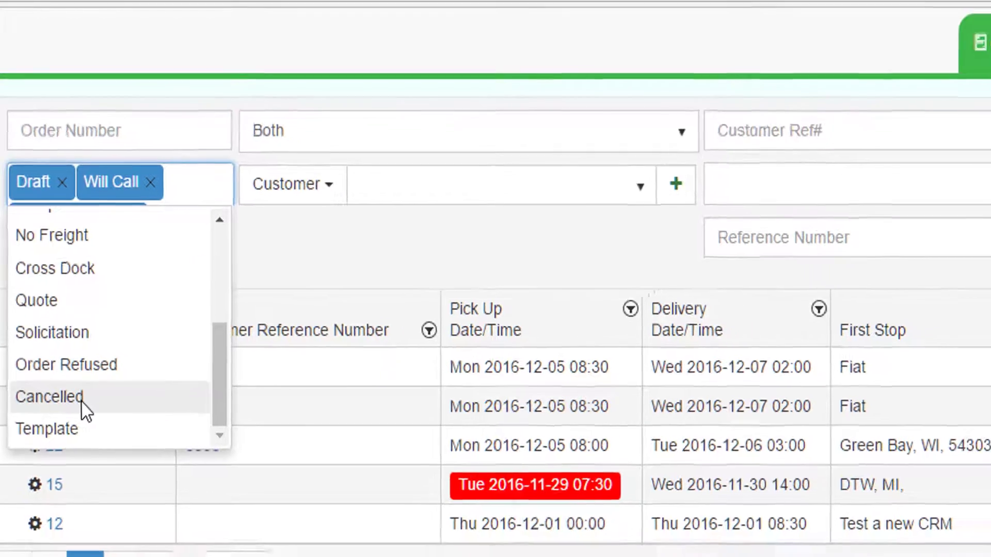
{"action": "left_click", "coordinate": [73, 423]}
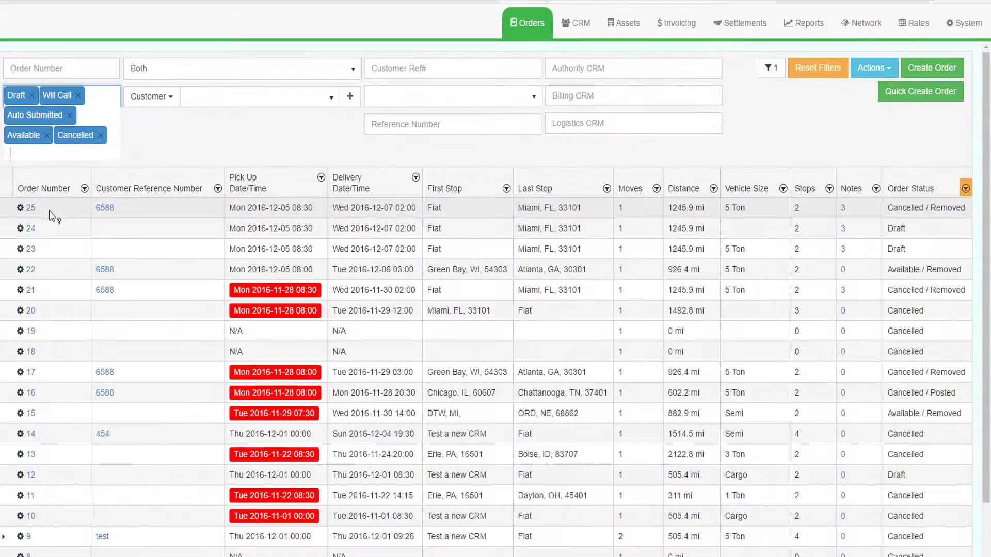